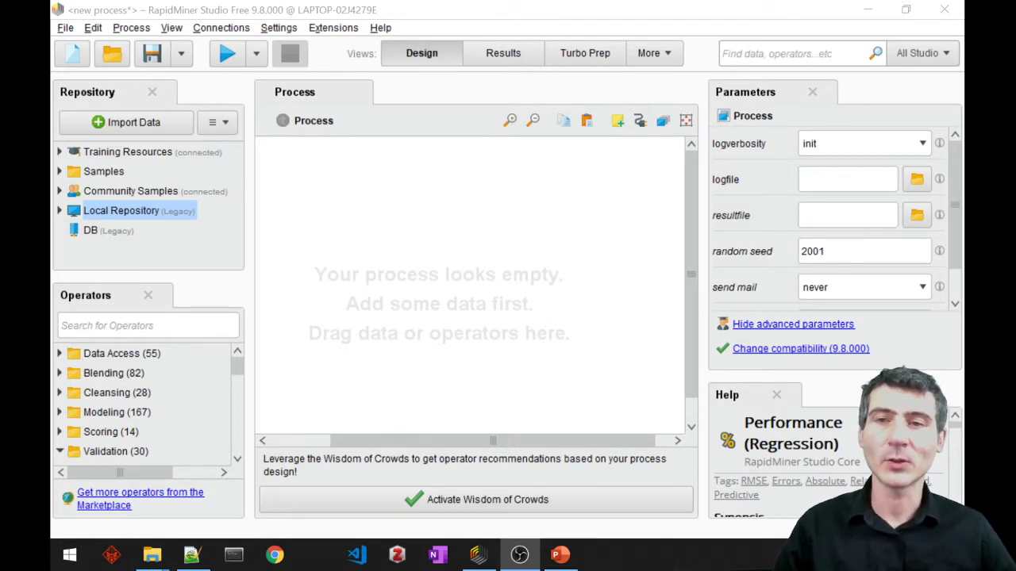
Search 'generate data' and place a Generate Data operator on the empty process canvas.
{"action": "left_click", "coordinate": [351, 254]}
{"action": "left_click", "coordinate": [127, 326]}
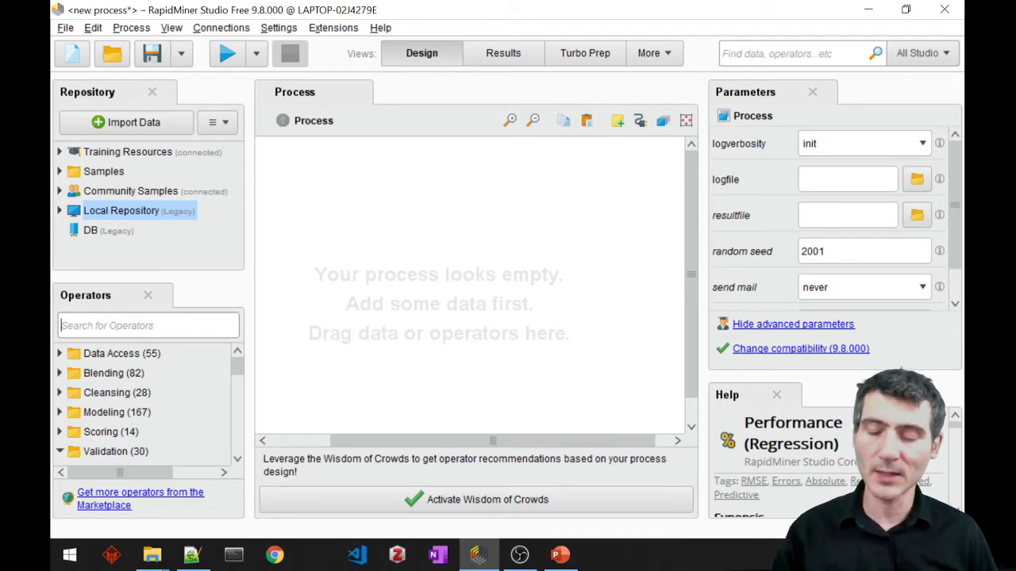
{"action": "type", "text": "generate "}
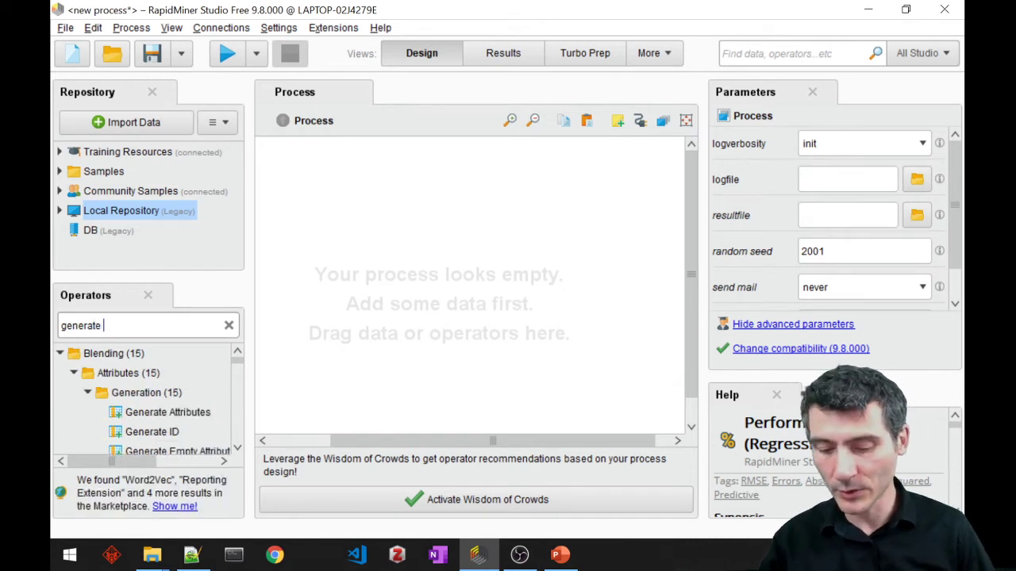
{"action": "type", "text": "data"}
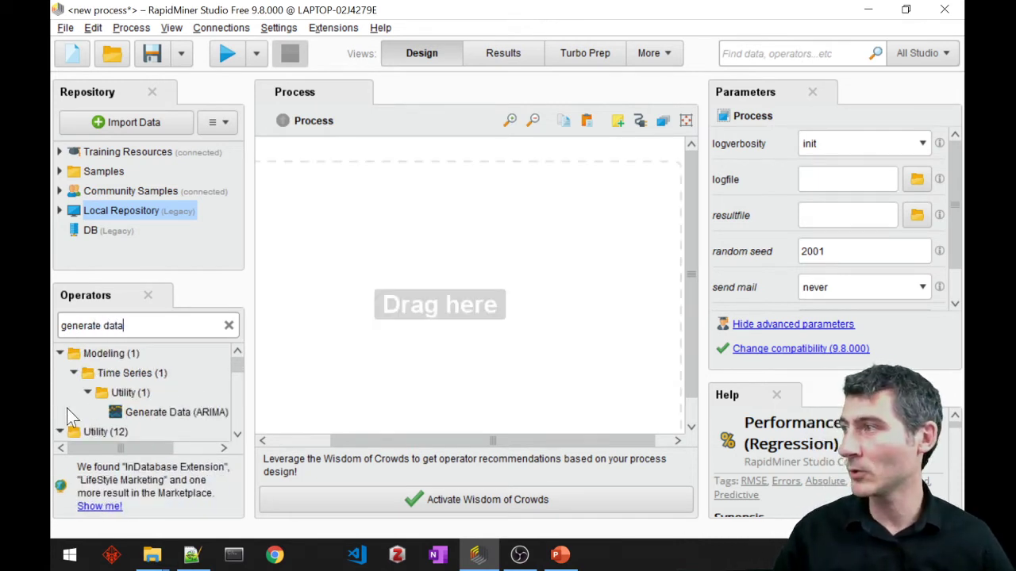
{"action": "scroll", "coordinate": [127, 397], "scroll_direction": "down", "scroll_amount": 1}
{"action": "left_click", "coordinate": [144, 424]}
{"action": "left_click_drag", "start_coordinate": [144, 433], "coordinate": [304, 202]}
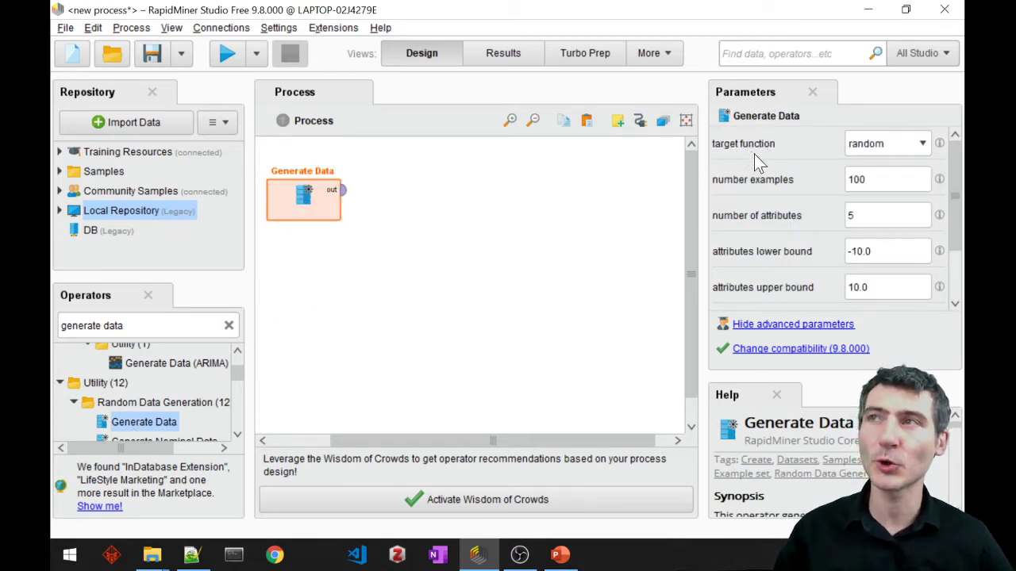
Set Generate Data's target function to polynomial and number of attributes to 3.
{"action": "left_click", "coordinate": [918, 145]}
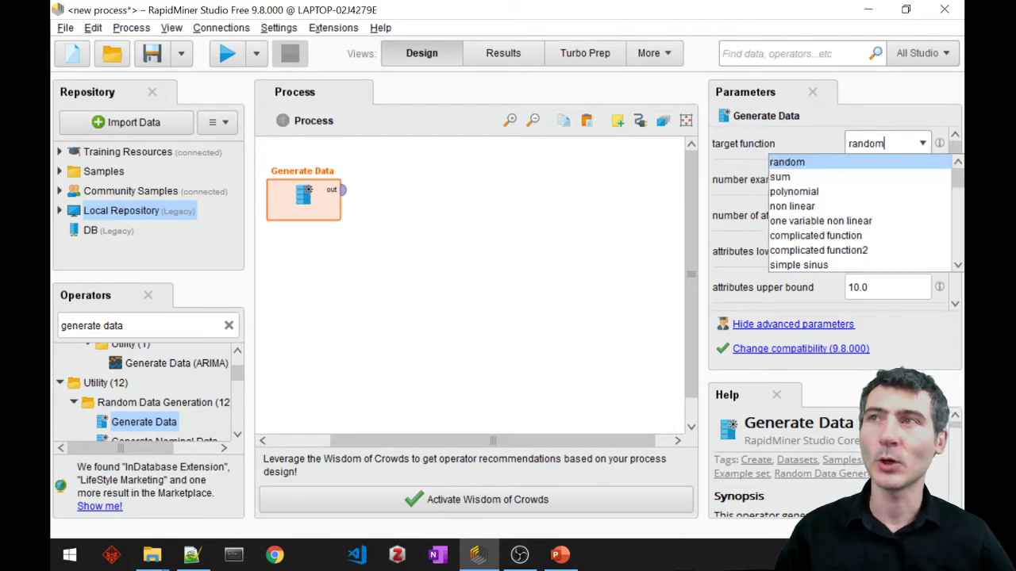
{"action": "left_click", "coordinate": [829, 194]}
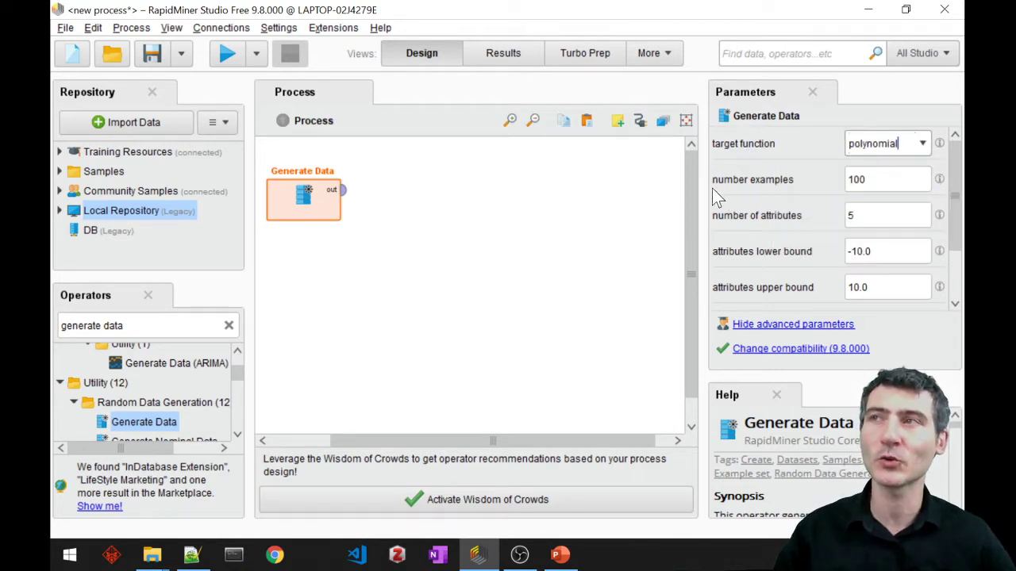
{"action": "key", "text": "Tab"}
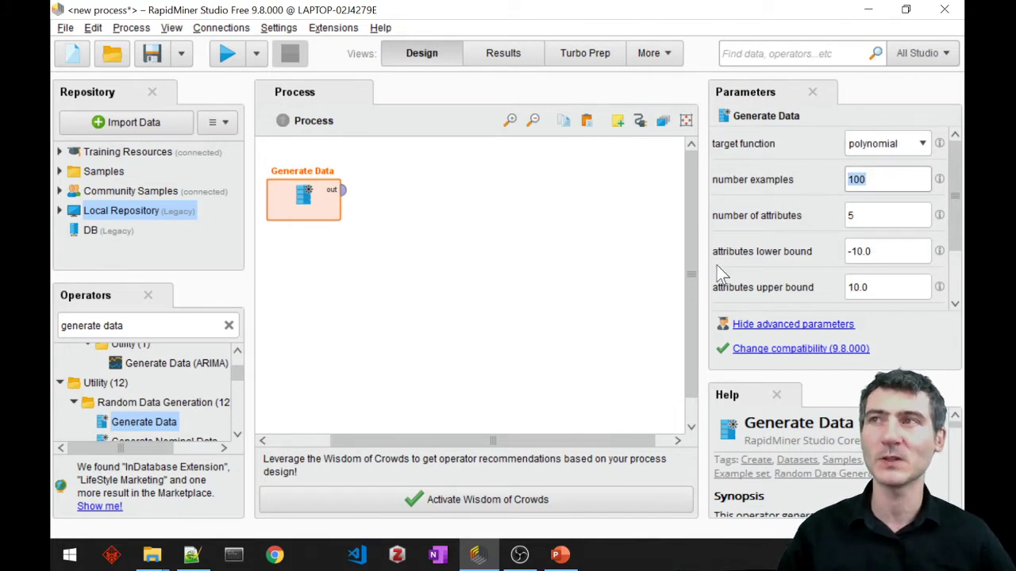
{"action": "left_click", "coordinate": [521, 238]}
{"action": "left_click", "coordinate": [327, 198]}
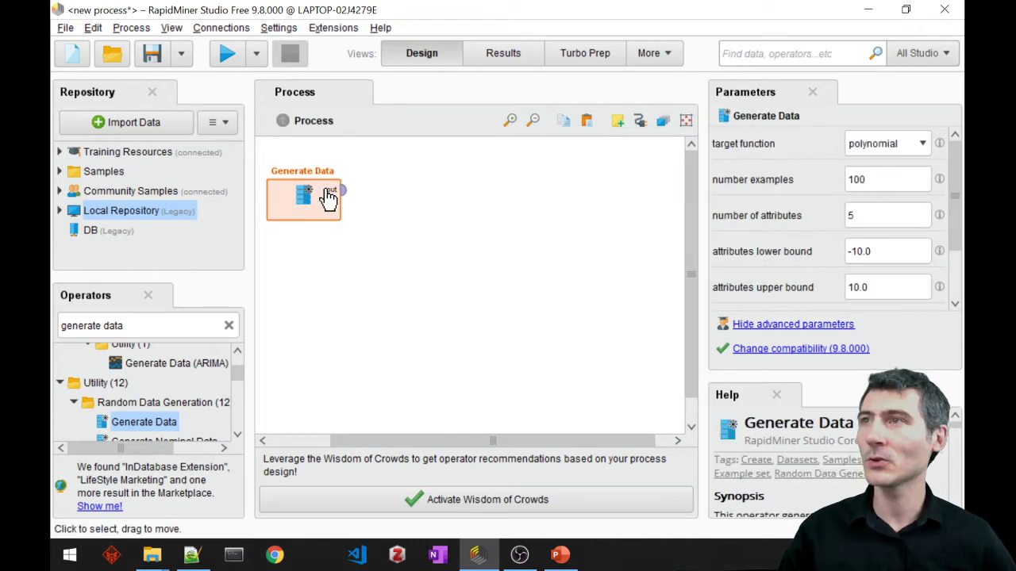
{"action": "left_click", "coordinate": [865, 215]}
{"action": "key", "text": "BackSpace"}
{"action": "type", "text": "3"}
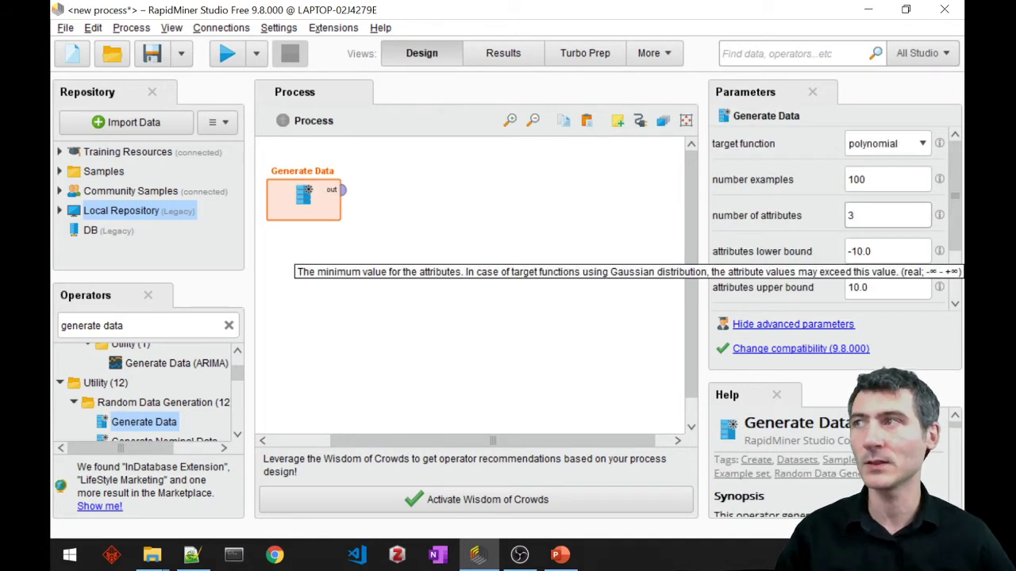
Wire Generate Data's output to the process result port and shift it right.
{"action": "left_click", "coordinate": [500, 346]}
{"action": "left_click", "coordinate": [343, 191]}
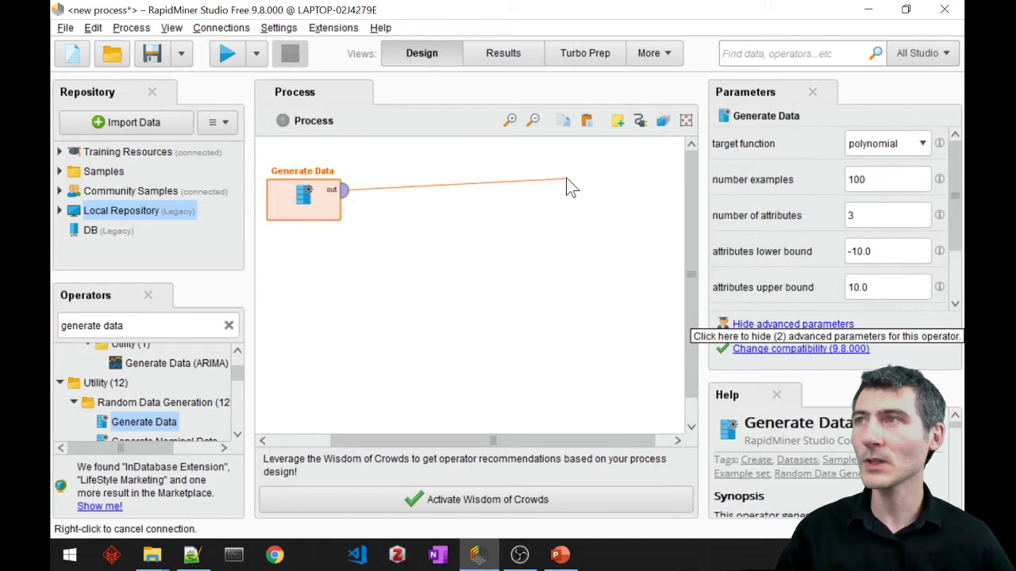
{"action": "left_click", "coordinate": [680, 189]}
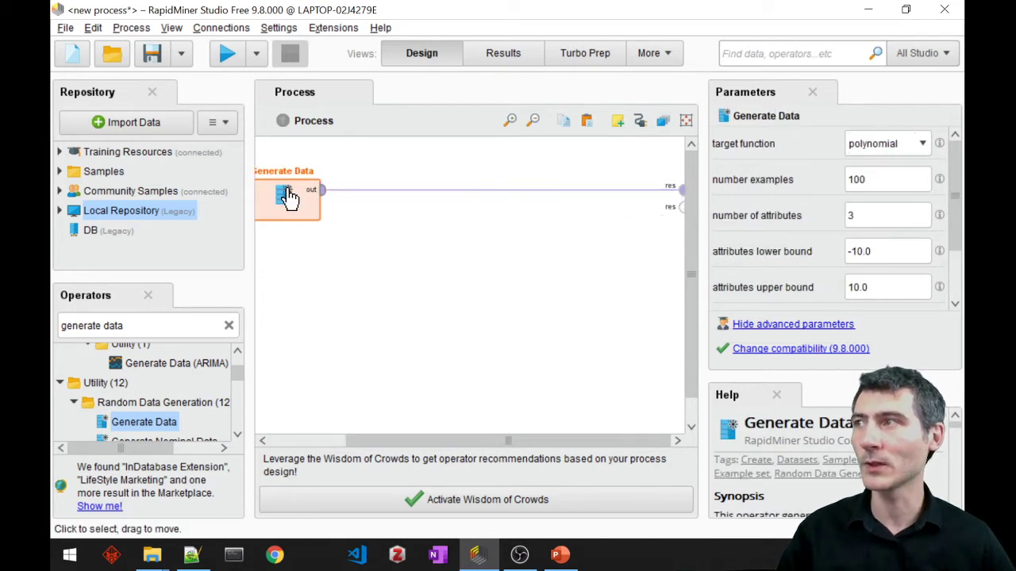
{"action": "left_click_drag", "start_coordinate": [288, 195], "coordinate": [329, 184]}
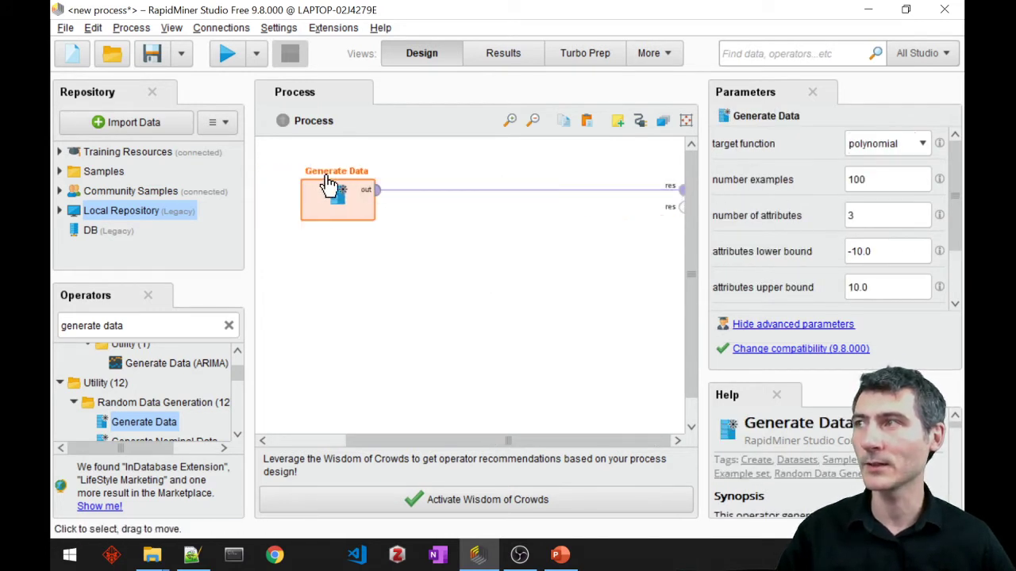
Run the process to show the 100-example ExampleSet with label and att1–att3.
{"action": "left_click", "coordinate": [225, 55]}
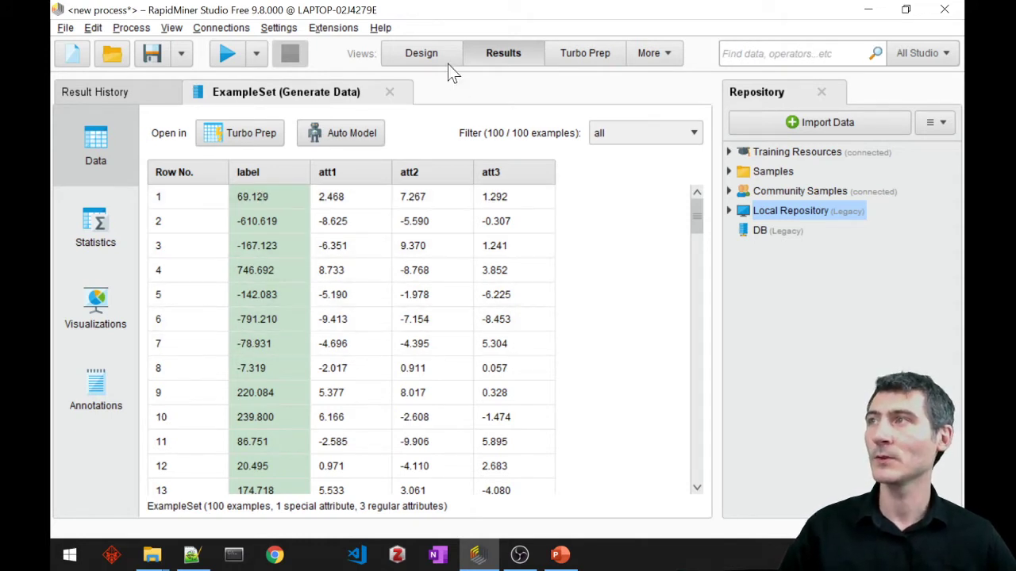
Visualize the generated data as a Line chart with label as the value column, replacing att2.
{"action": "left_click", "coordinate": [84, 311]}
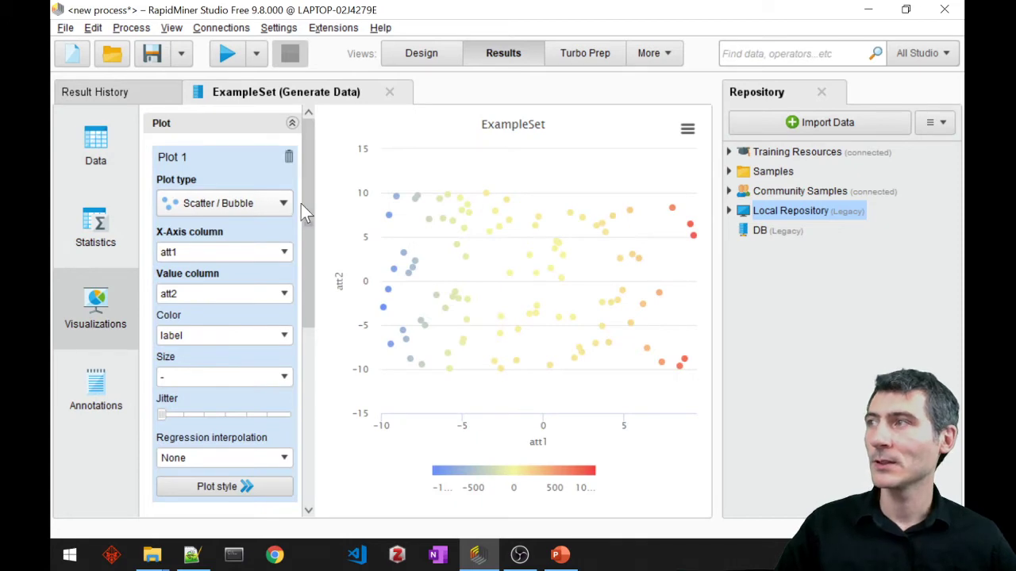
{"action": "left_click", "coordinate": [221, 209]}
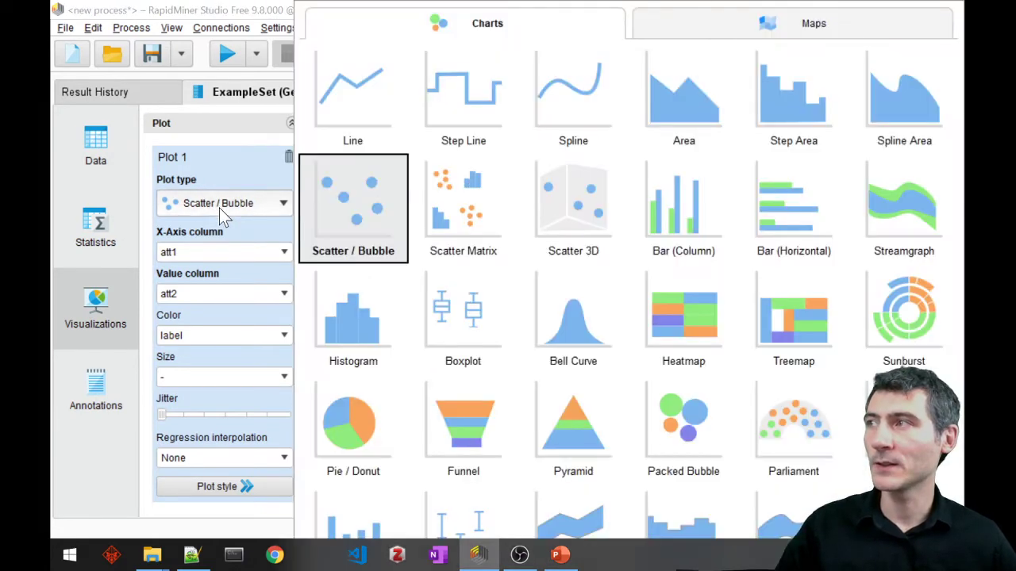
{"action": "left_click", "coordinate": [373, 91]}
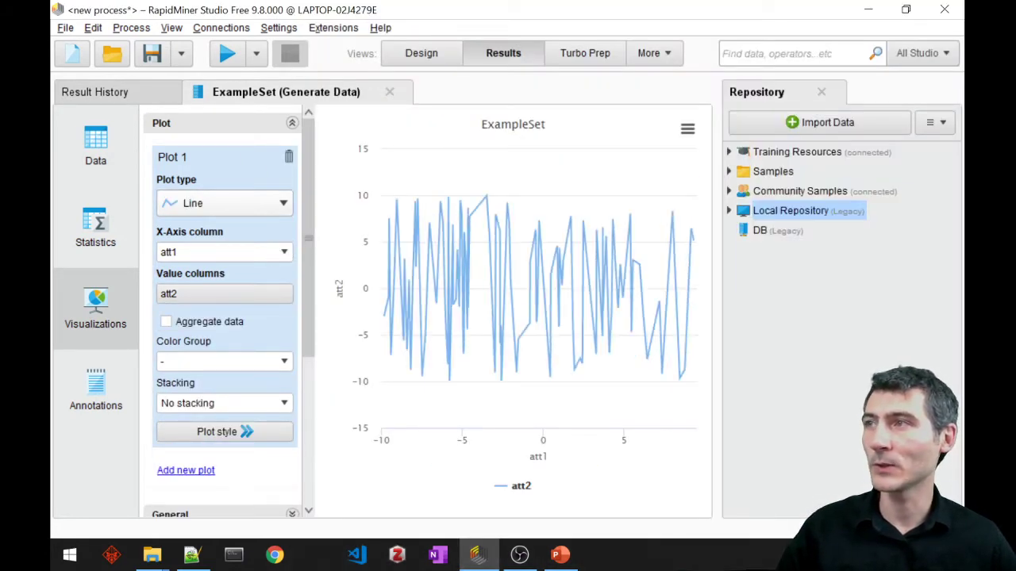
{"action": "left_click", "coordinate": [262, 294]}
{"action": "double_click", "coordinate": [558, 190]}
{"action": "double_click", "coordinate": [256, 220]}
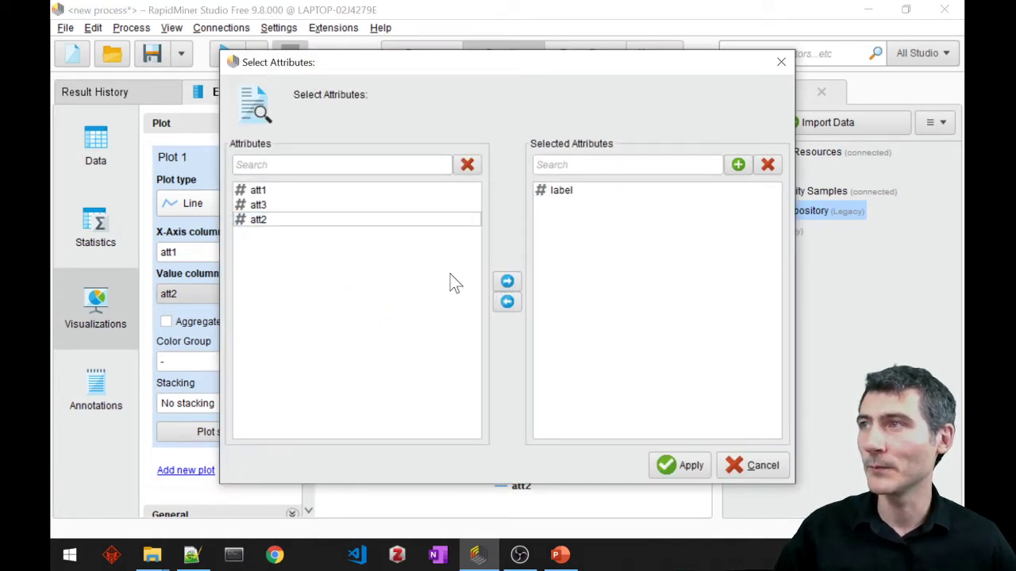
{"action": "left_click", "coordinate": [665, 465]}
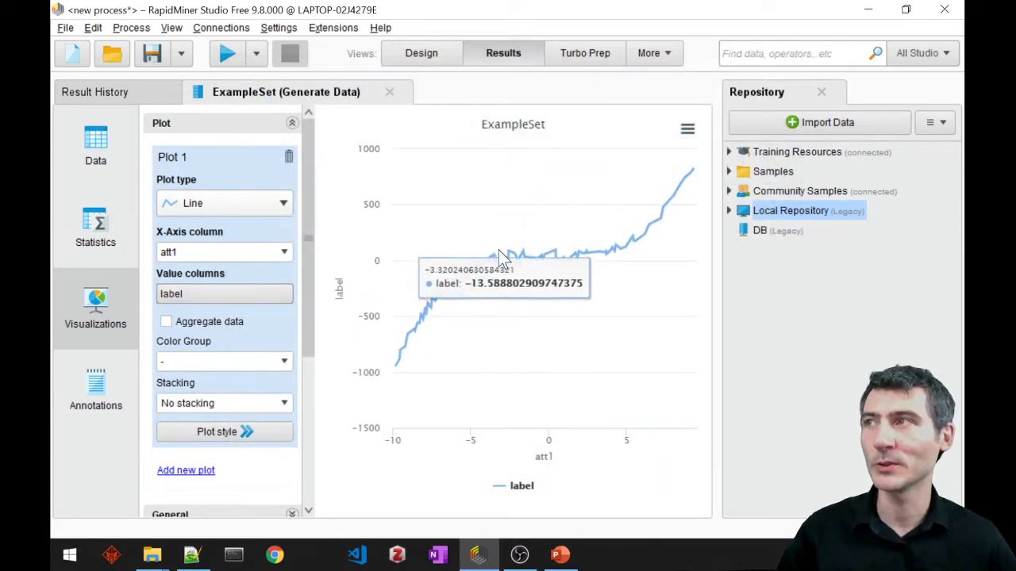
Back in Design, search 'polynomial regre' and place Polynomial Regression after Generate Data.
{"action": "left_click", "coordinate": [419, 62]}
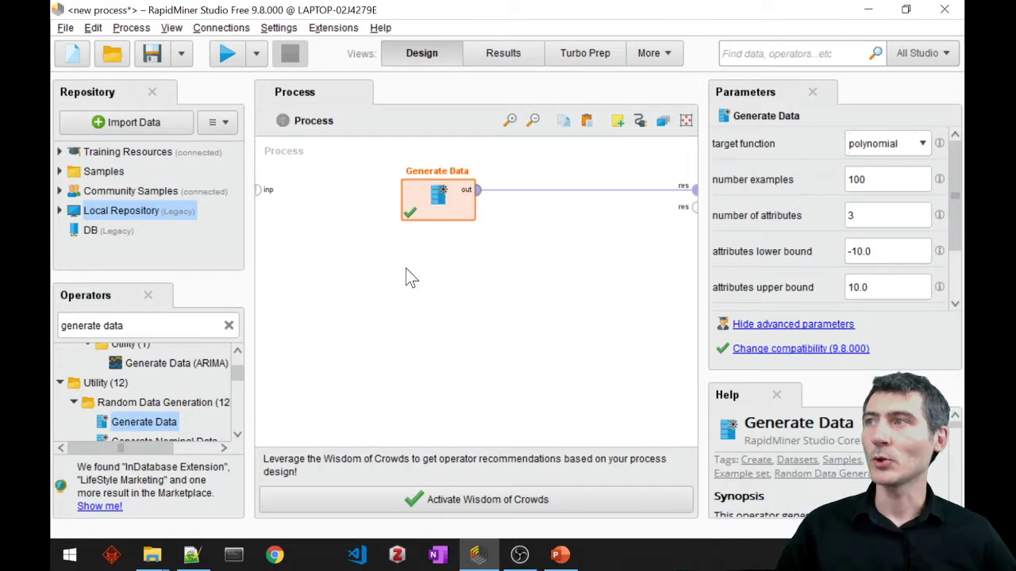
{"action": "left_click", "coordinate": [215, 331]}
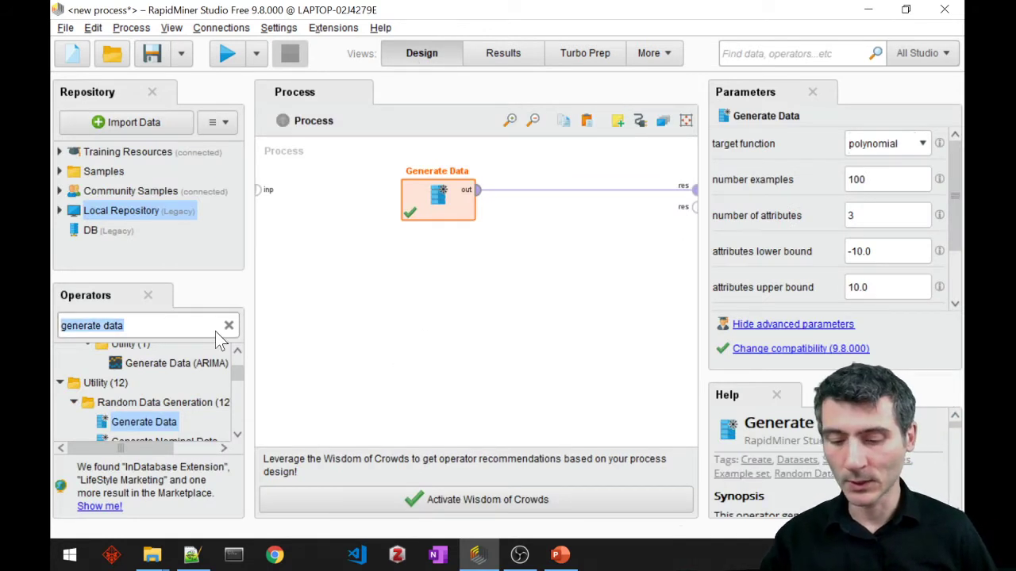
{"action": "type", "text": "poly"}
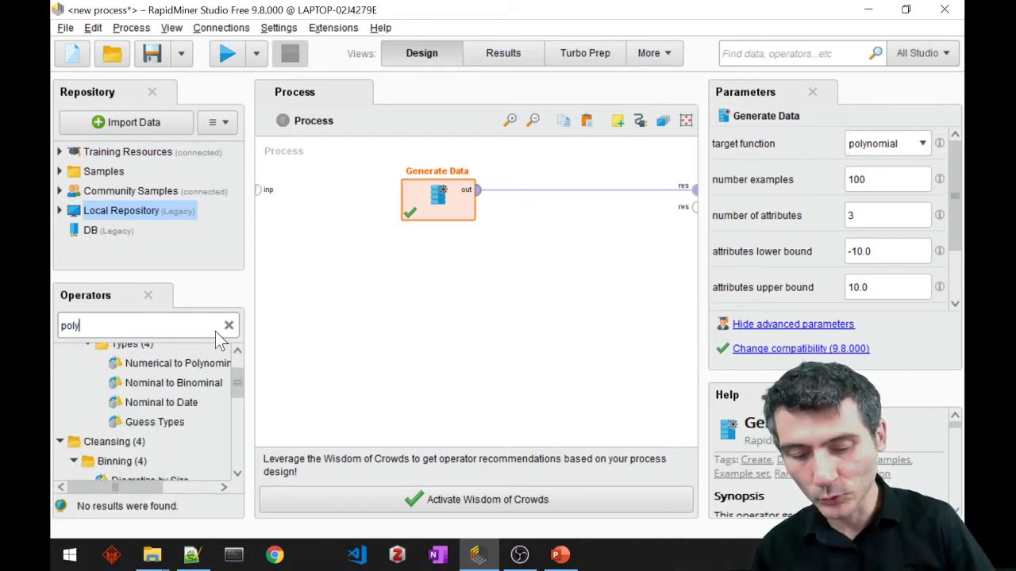
{"action": "type", "text": "nomial"}
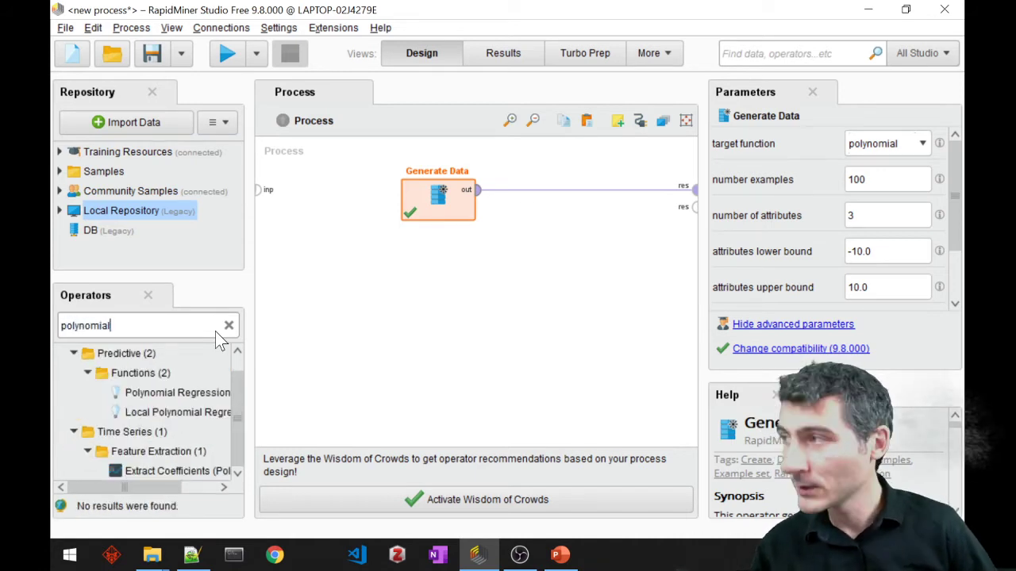
{"action": "type", "text": " regre"}
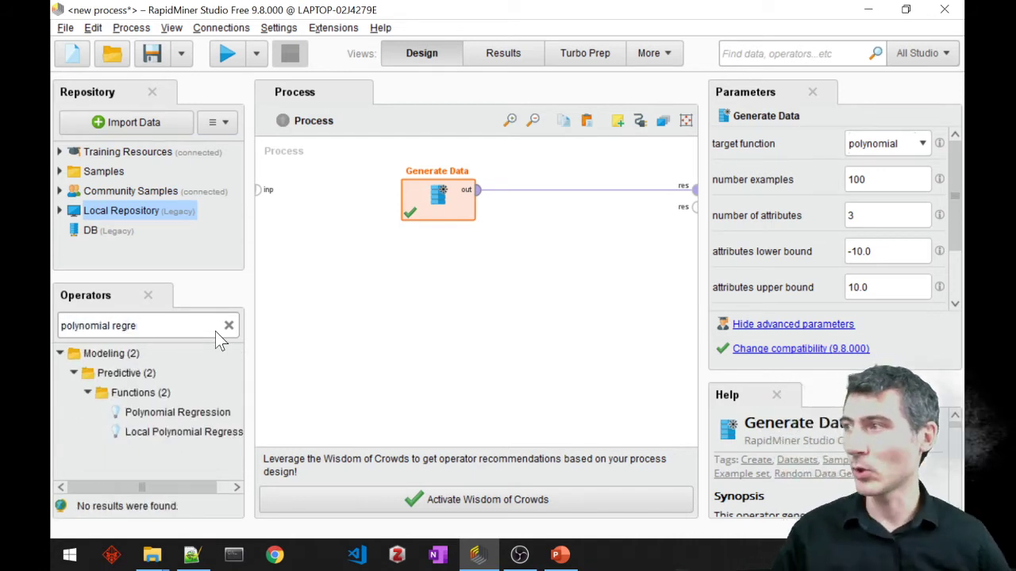
{"action": "left_click_drag", "start_coordinate": [226, 413], "coordinate": [519, 184]}
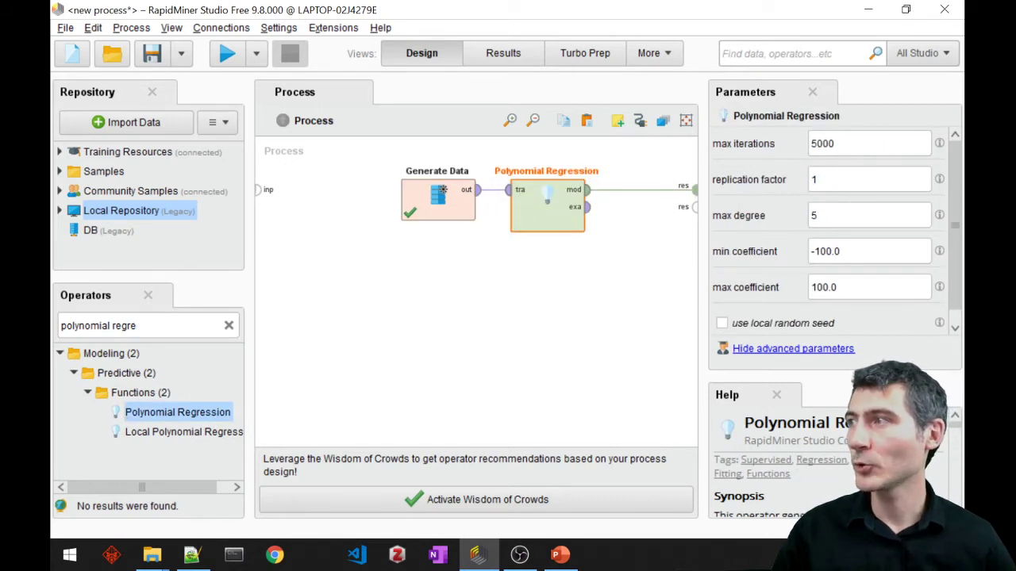
Add Apply Model after Polynomial Regression and feed it the regression's example output.
{"action": "key", "text": "ctrl+f"}
{"action": "type", "text": "app"}
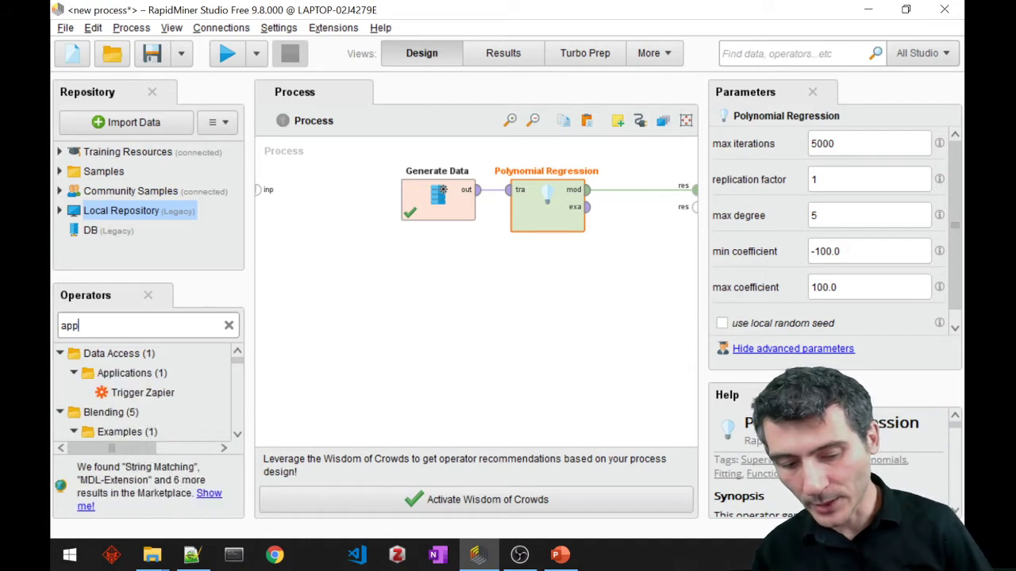
{"action": "type", "text": "ly model"}
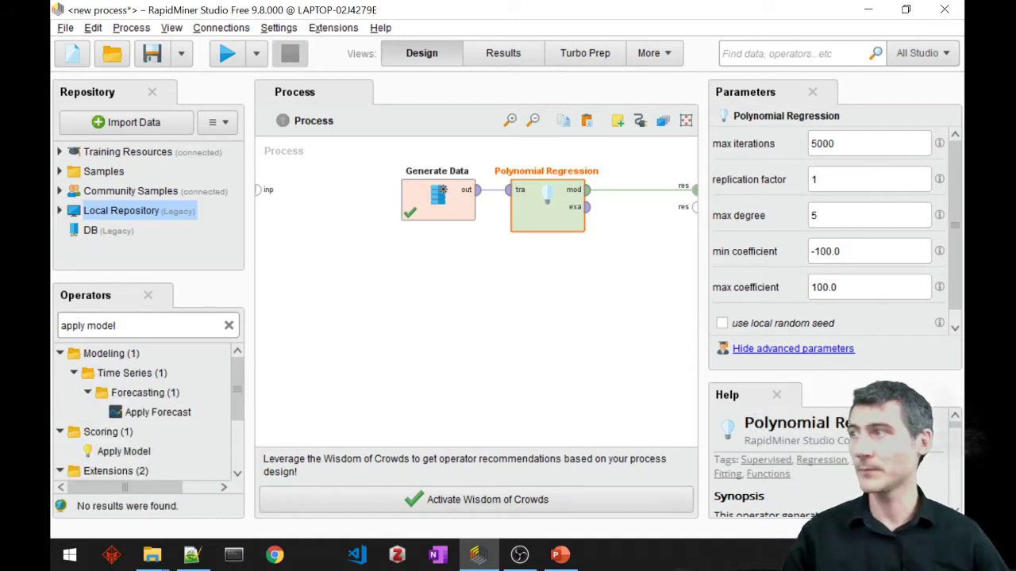
{"action": "left_click_drag", "start_coordinate": [145, 450], "coordinate": [611, 198]}
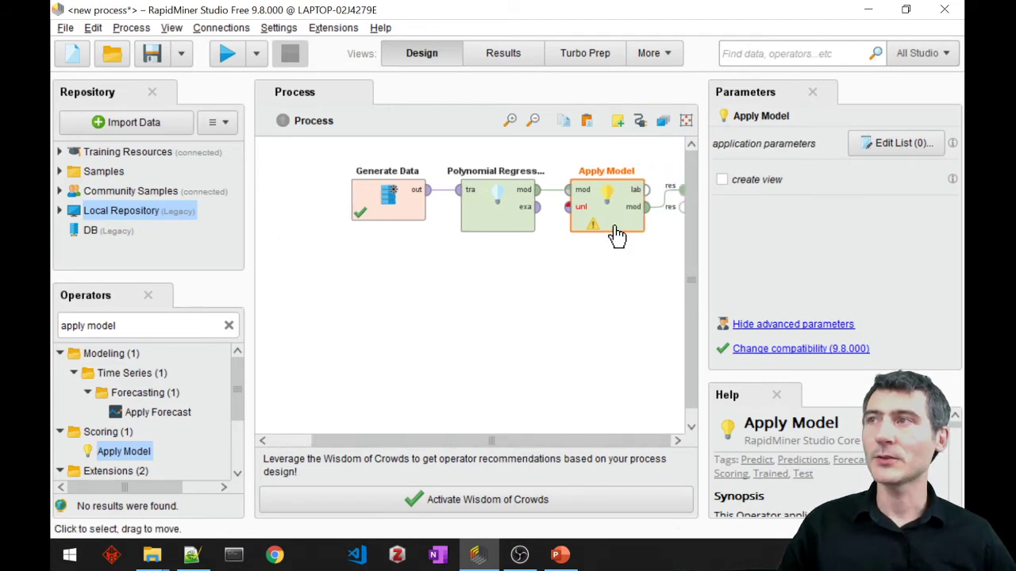
{"action": "left_click", "coordinate": [536, 208]}
{"action": "left_click", "coordinate": [569, 207]}
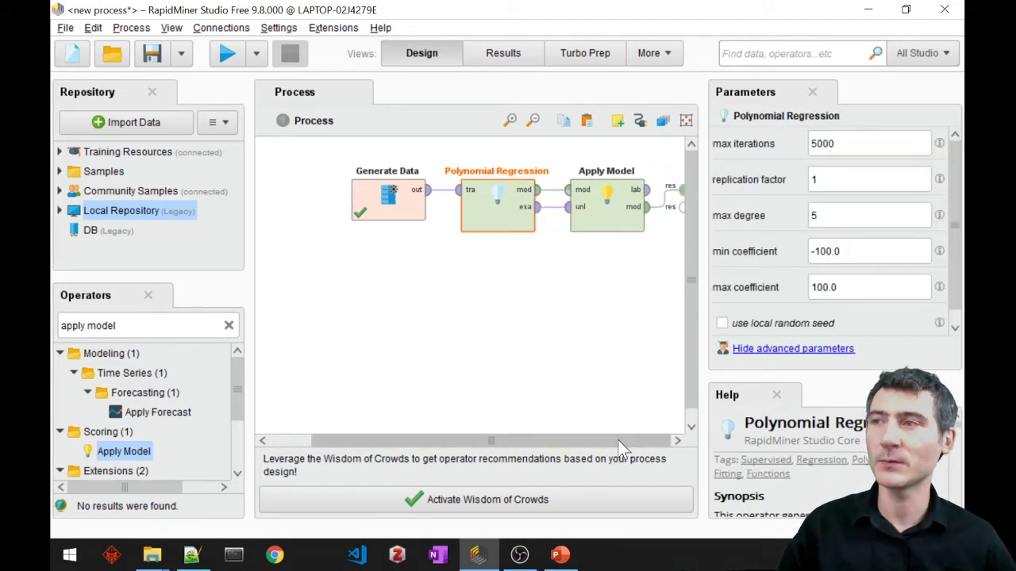
Move Generate Data, Polynomial Regression and Apply Model together further left on the canvas.
{"action": "left_click_drag", "start_coordinate": [652, 284], "coordinate": [342, 158]}
{"action": "left_click_drag", "start_coordinate": [516, 230], "coordinate": [465, 230]}
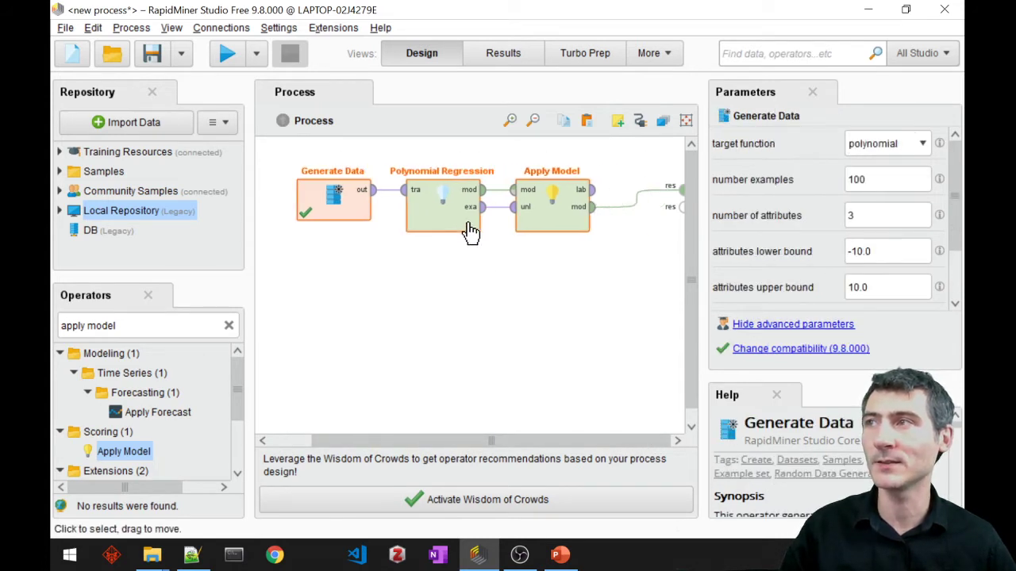
{"action": "left_click", "coordinate": [510, 321]}
{"action": "key", "text": "ctrl+f"}
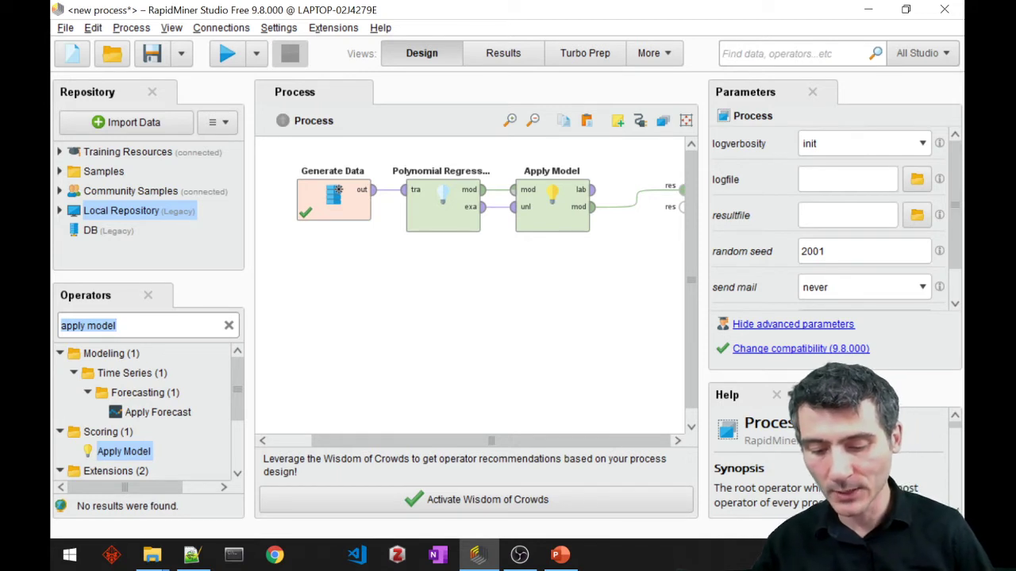
Search 'performance' and place Performance (Regression) on the canvas beside Apply Model.
{"action": "type", "text": "perfro"}
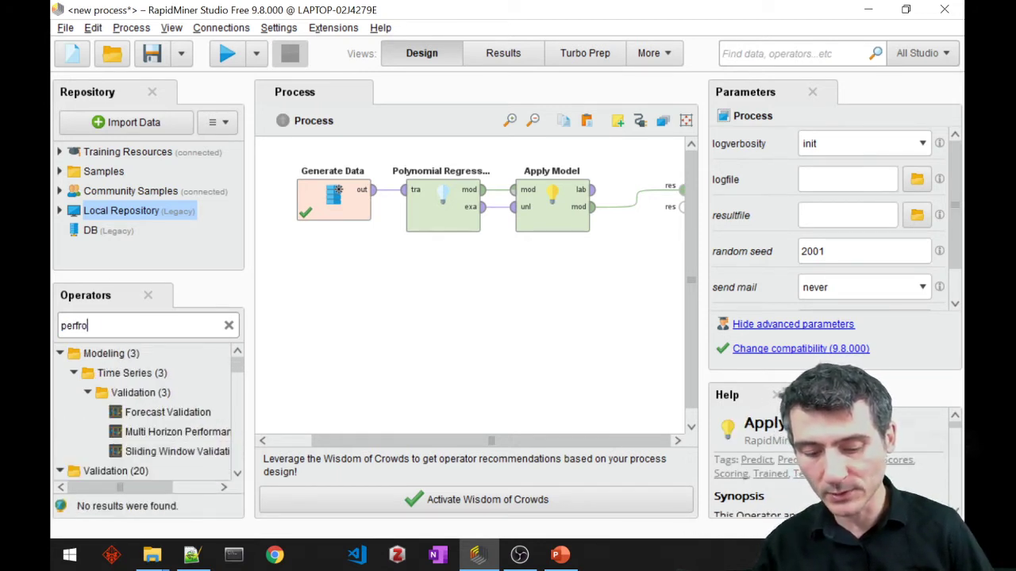
{"action": "type", "text": "mance regre"}
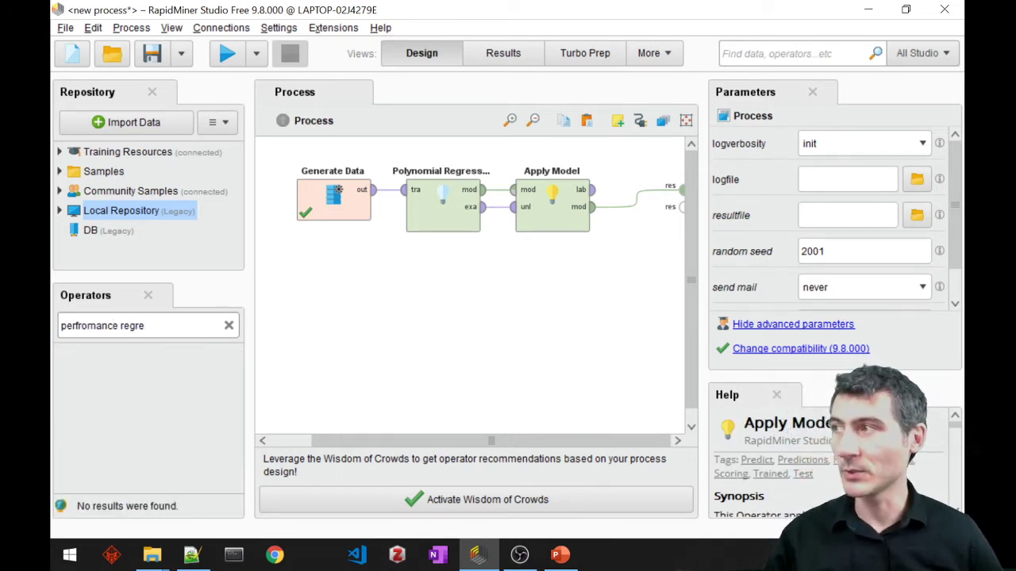
{"action": "key", "text": "Left"}
{"action": "key", "text": "Left"}
{"action": "key", "text": "Left"}
{"action": "key", "text": "Left"}
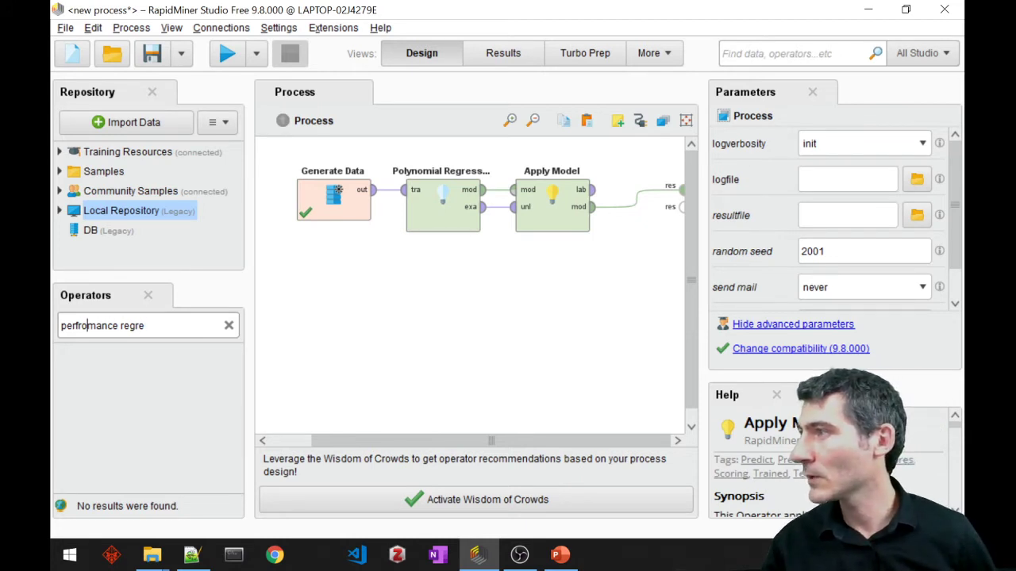
{"action": "key", "text": "BackSpace"}
{"action": "key", "text": "Right"}
{"action": "type", "text": "r"}
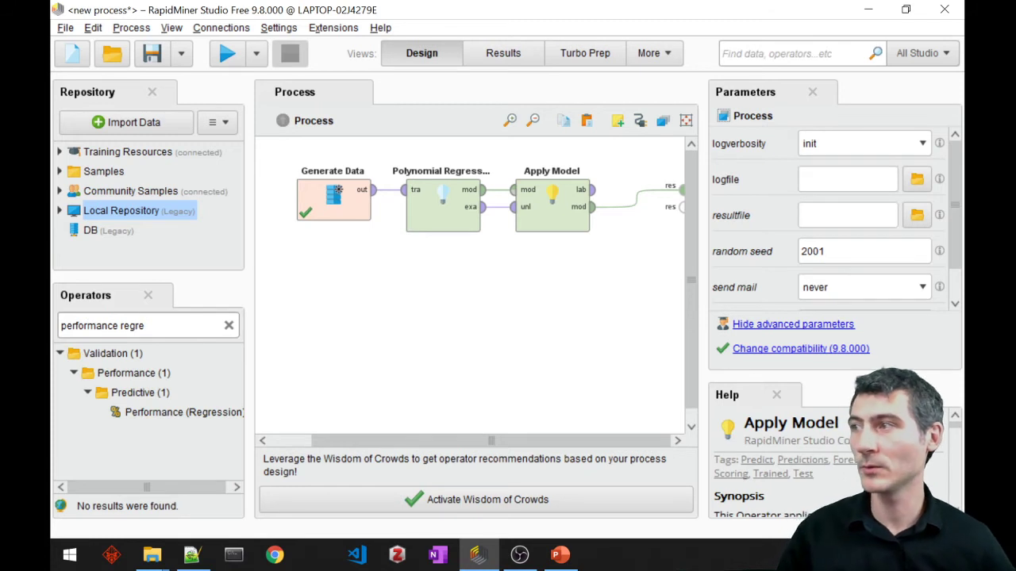
{"action": "left_click_drag", "start_coordinate": [163, 406], "coordinate": [169, 413]}
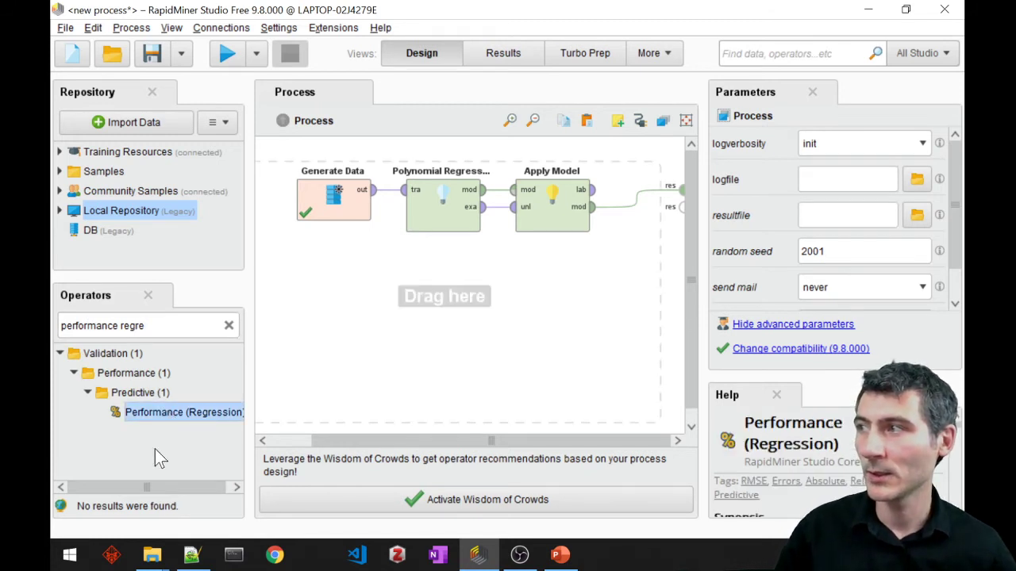
{"action": "left_click", "coordinate": [182, 487]}
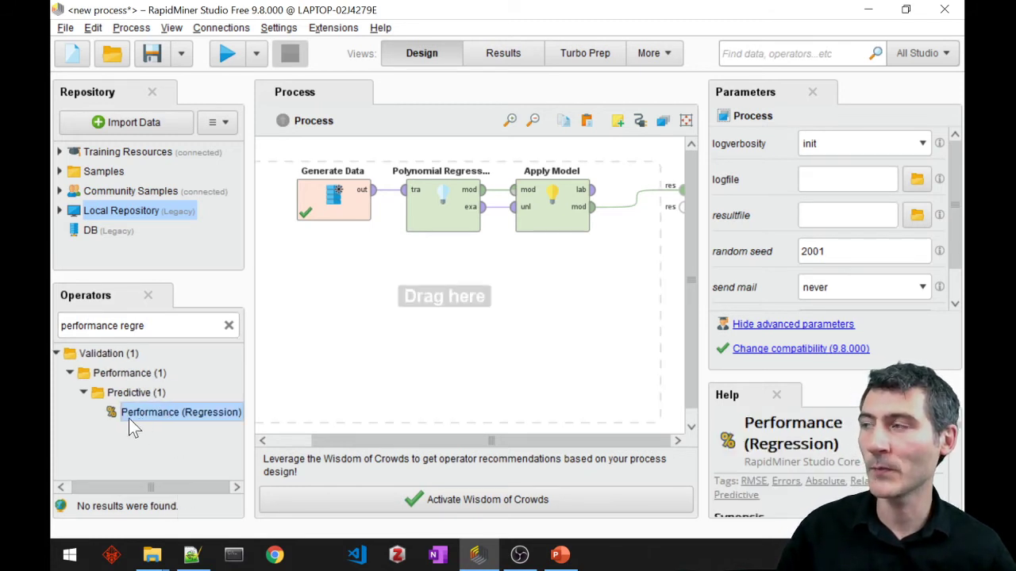
{"action": "left_click_drag", "start_coordinate": [156, 419], "coordinate": [612, 278]}
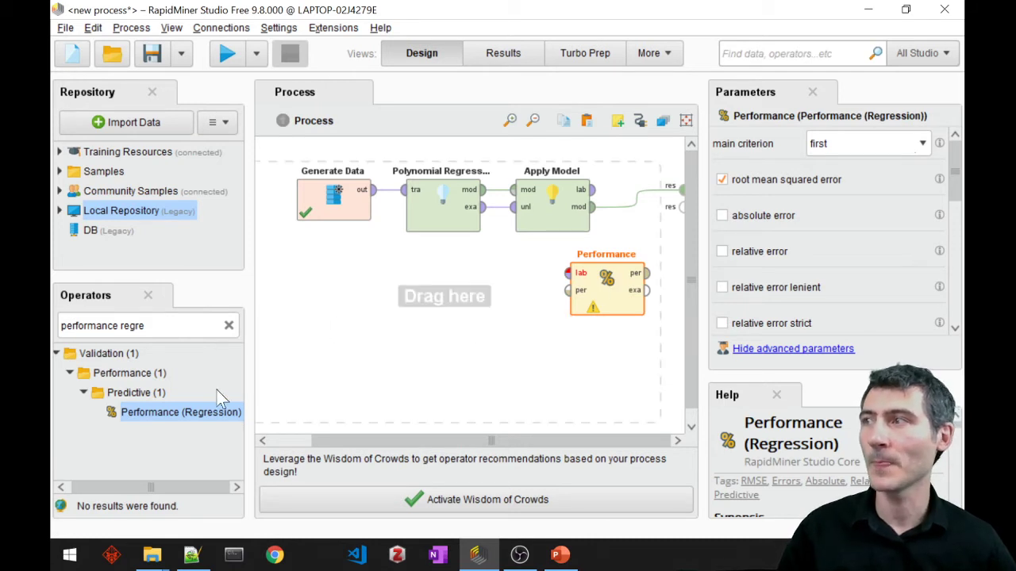
Remove 'regre' from the operator search term and adjust the Operators panel.
{"action": "left_click", "coordinate": [133, 326]}
{"action": "double_click", "coordinate": [133, 326]}
{"action": "key", "text": "BackSpace"}
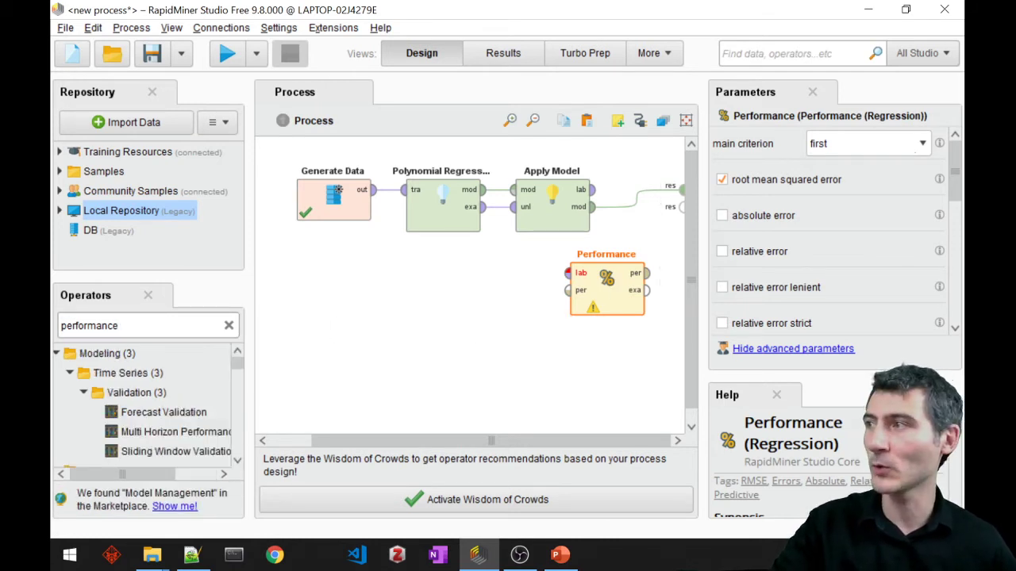
{"action": "left_click_drag", "start_coordinate": [235, 370], "coordinate": [190, 382]}
{"action": "left_click_drag", "start_coordinate": [188, 439], "coordinate": [188, 439]}
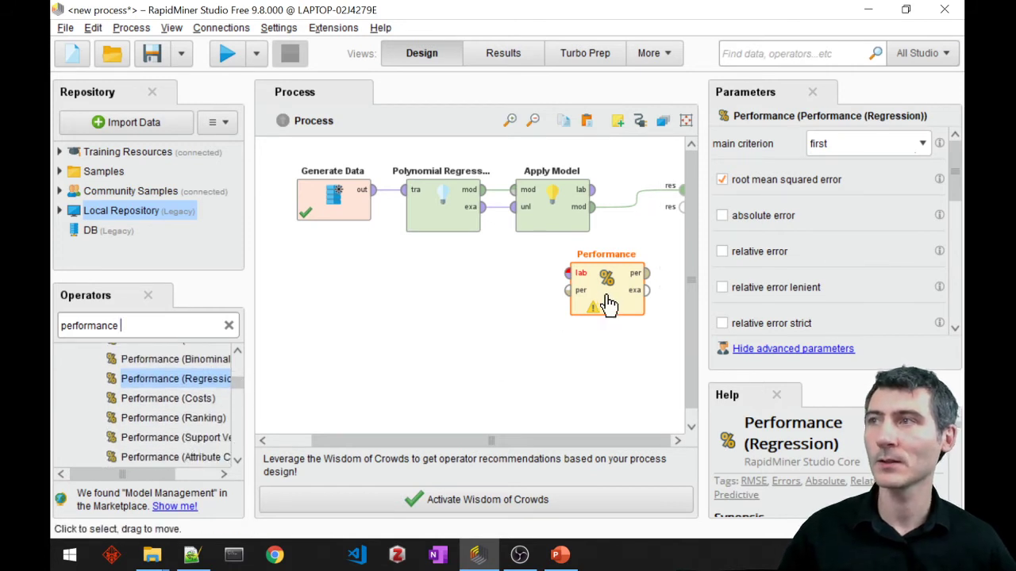
Feed Apply Model's labelled data into Performance and send its per and exa outputs to results.
{"action": "left_click", "coordinate": [592, 191]}
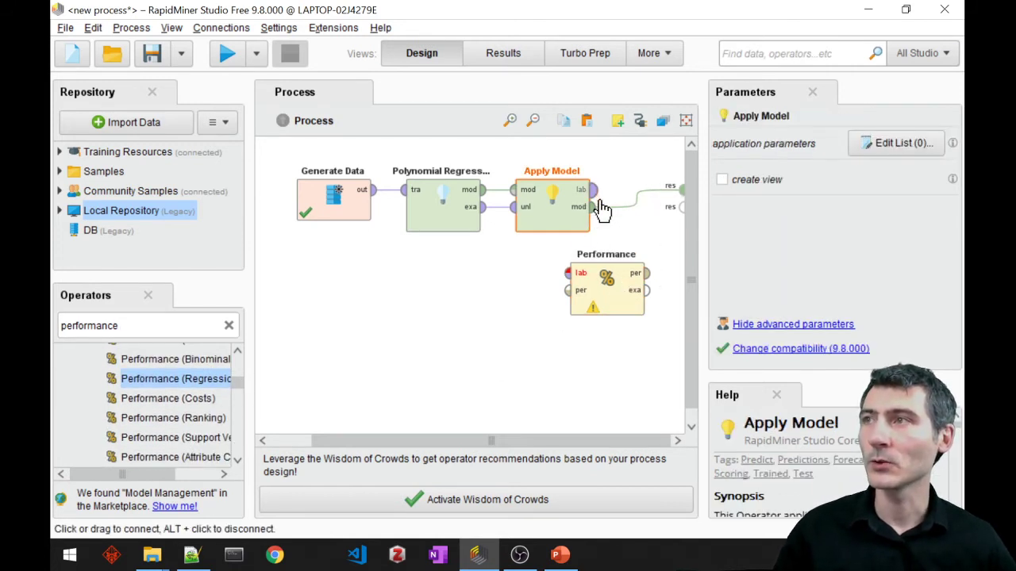
{"action": "left_click", "coordinate": [574, 274]}
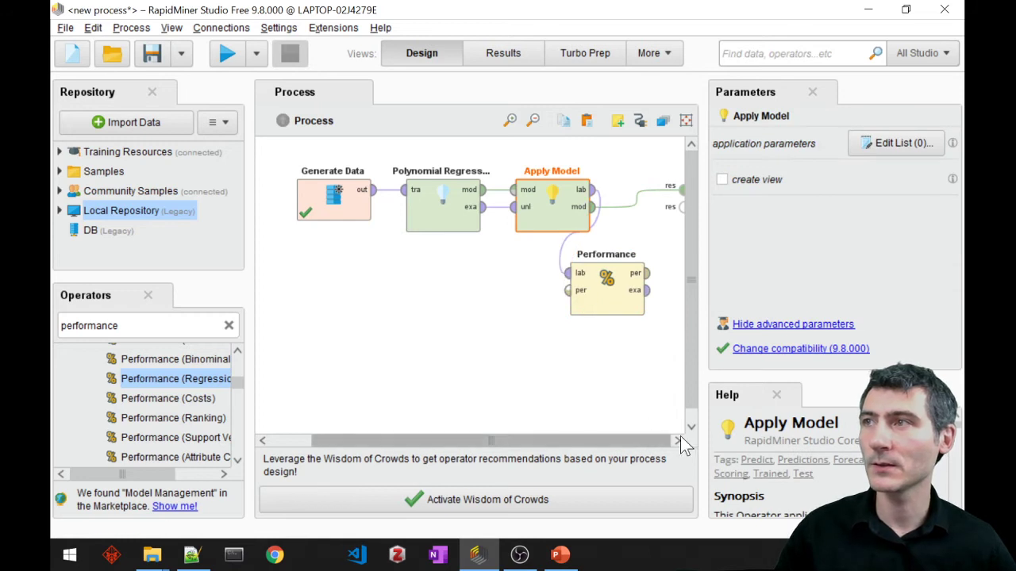
{"action": "left_click", "coordinate": [647, 273]}
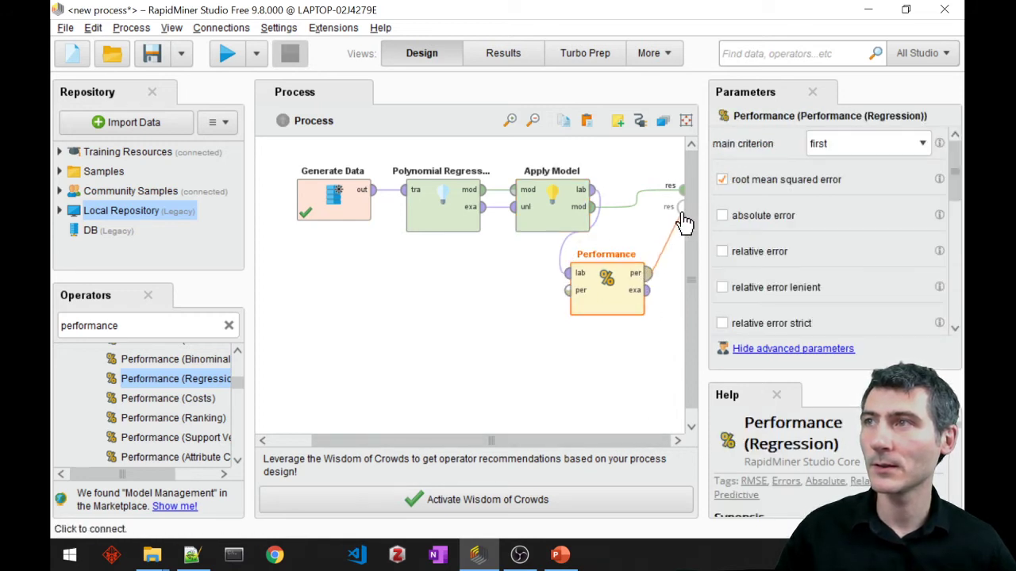
{"action": "left_click", "coordinate": [681, 205]}
{"action": "left_click", "coordinate": [647, 290]}
{"action": "left_click", "coordinate": [681, 224]}
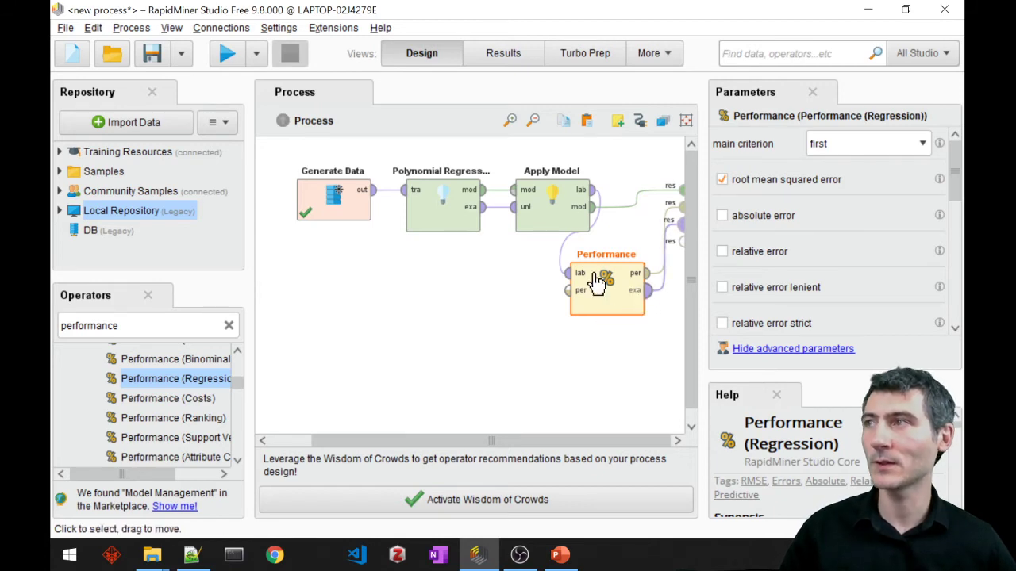
Run the process, check the PerformanceVector's RMSE of 298.686, and return to Design.
{"action": "left_click", "coordinate": [225, 53]}
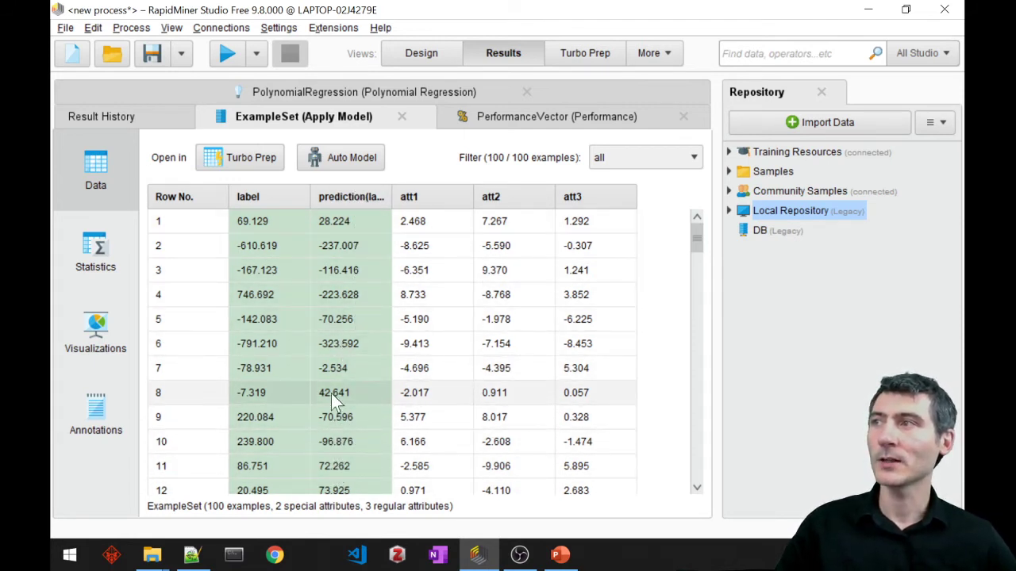
{"action": "left_click", "coordinate": [521, 127]}
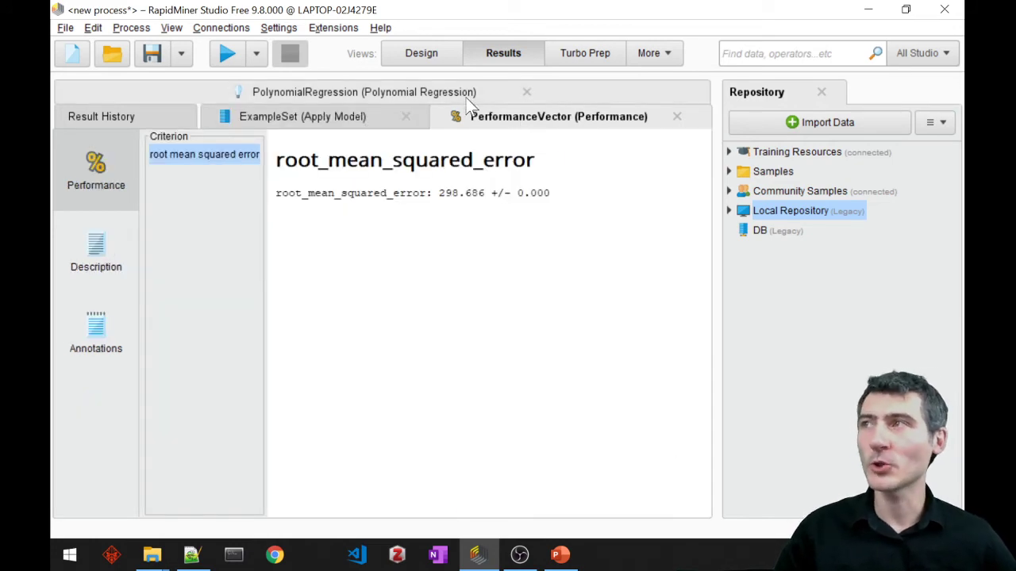
{"action": "left_click", "coordinate": [415, 62]}
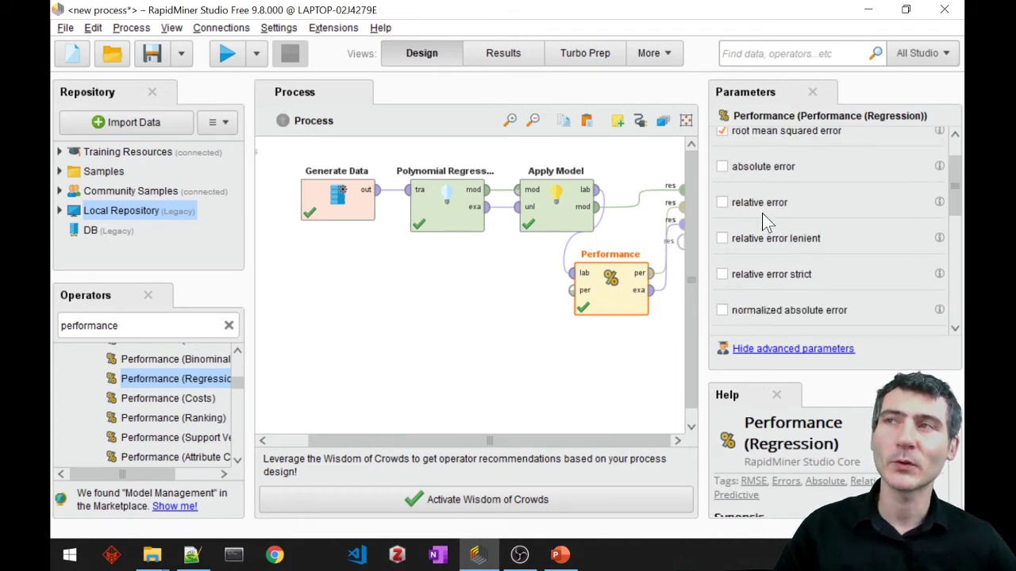
Tick absolute error in Performance (Regression) criteria alongside root mean squared error.
{"action": "scroll", "coordinate": [780, 252], "scroll_direction": "down", "scroll_amount": 3}
{"action": "scroll", "coordinate": [785, 303], "scroll_direction": "up", "scroll_amount": 5}
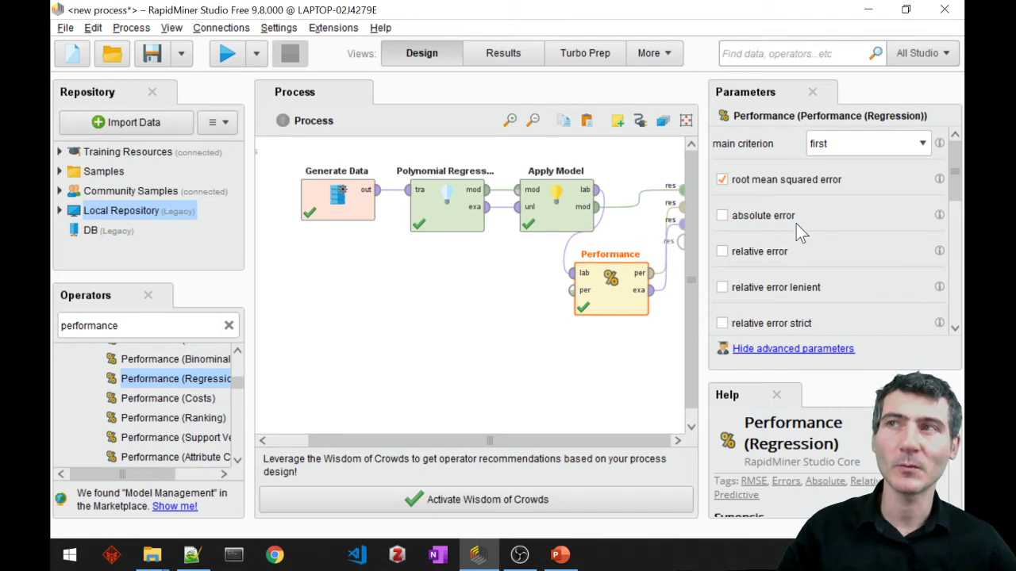
{"action": "scroll", "coordinate": [799, 238], "scroll_direction": "down", "scroll_amount": 4}
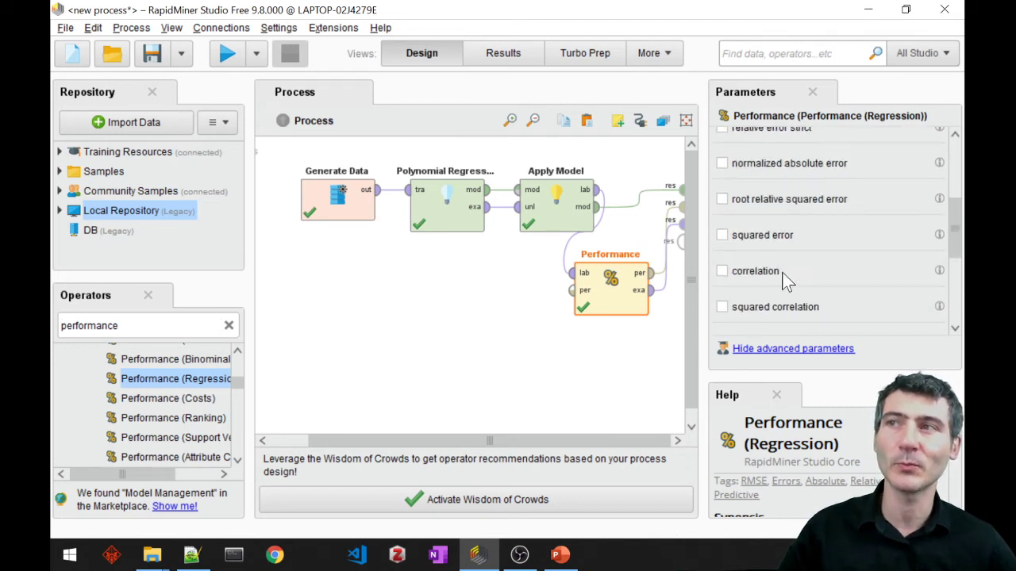
{"action": "scroll", "coordinate": [790, 298], "scroll_direction": "up", "scroll_amount": 3}
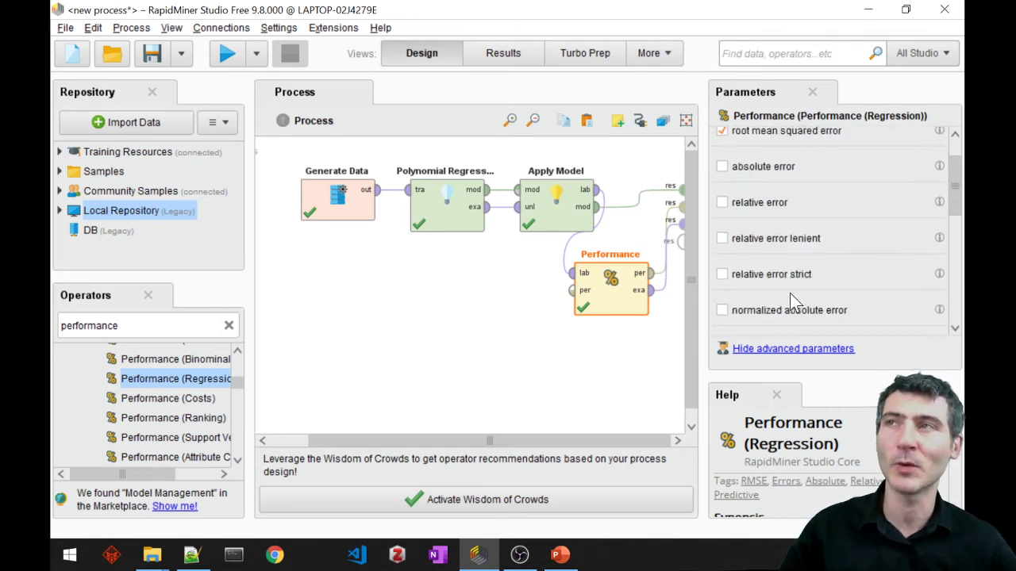
{"action": "scroll", "coordinate": [790, 293], "scroll_direction": "up", "scroll_amount": 1}
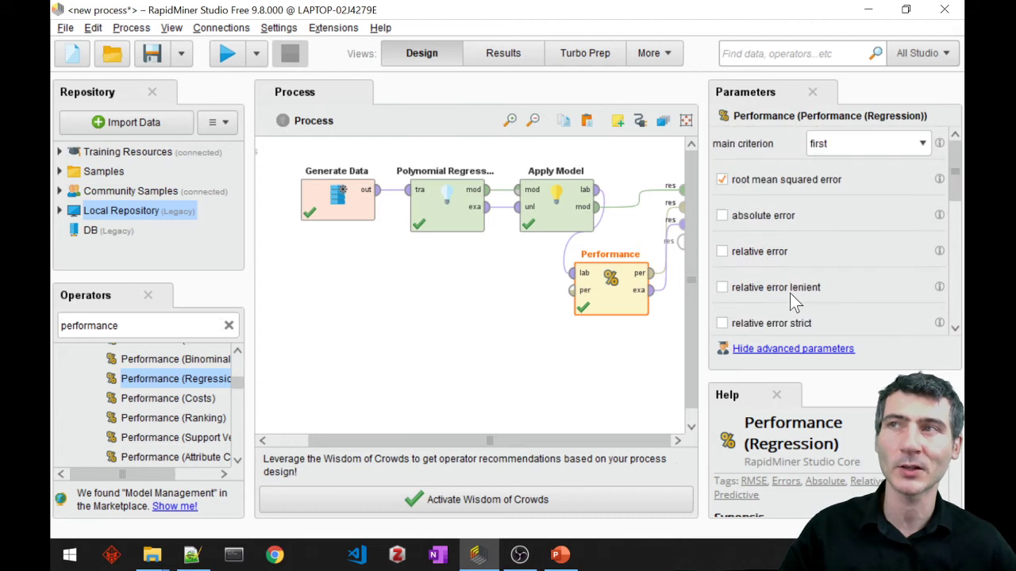
{"action": "left_click", "coordinate": [723, 214]}
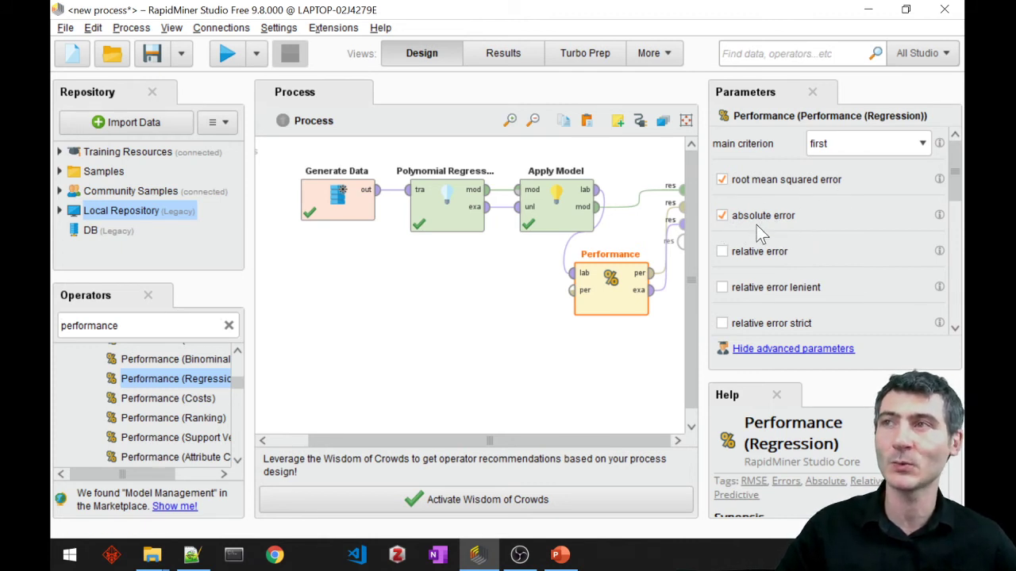
{"action": "left_click", "coordinate": [229, 56]}
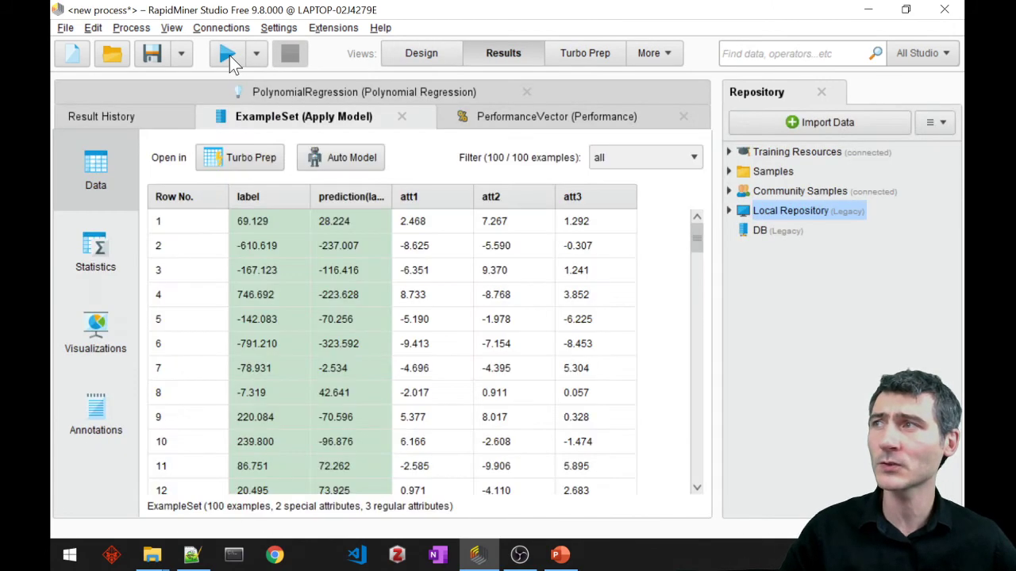
{"action": "left_click", "coordinate": [520, 127]}
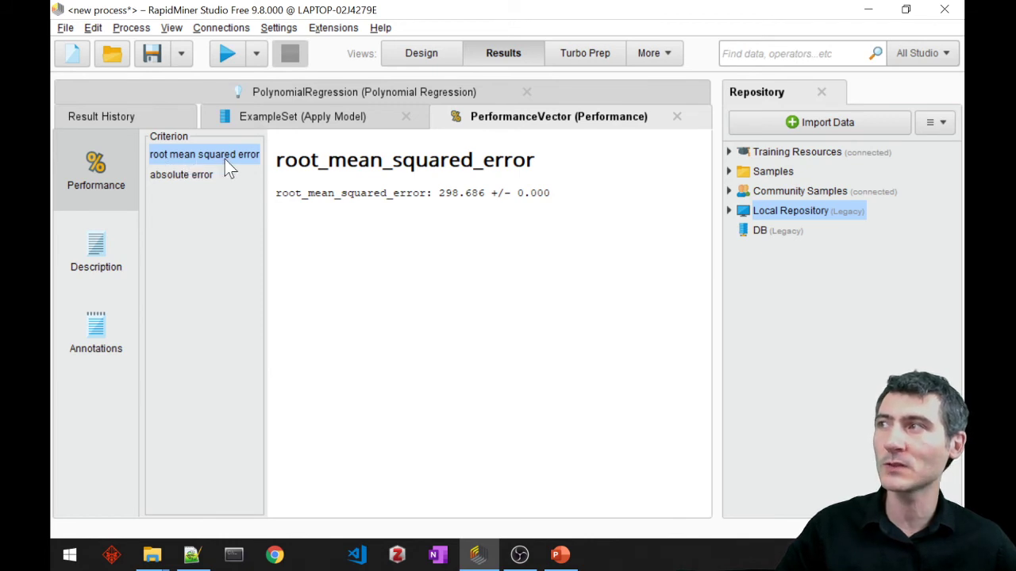
{"action": "left_click", "coordinate": [203, 177]}
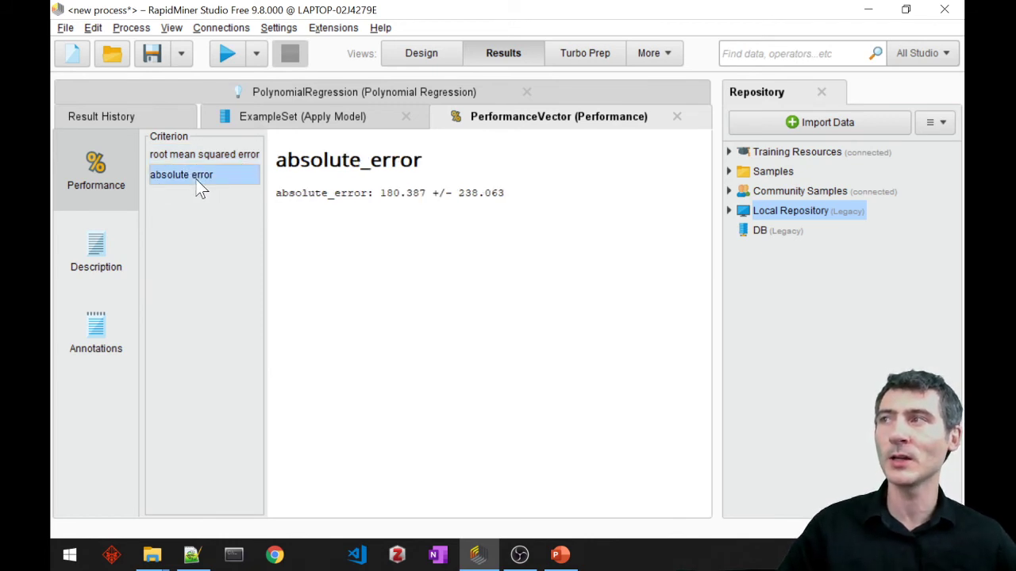
{"action": "left_click", "coordinate": [204, 157]}
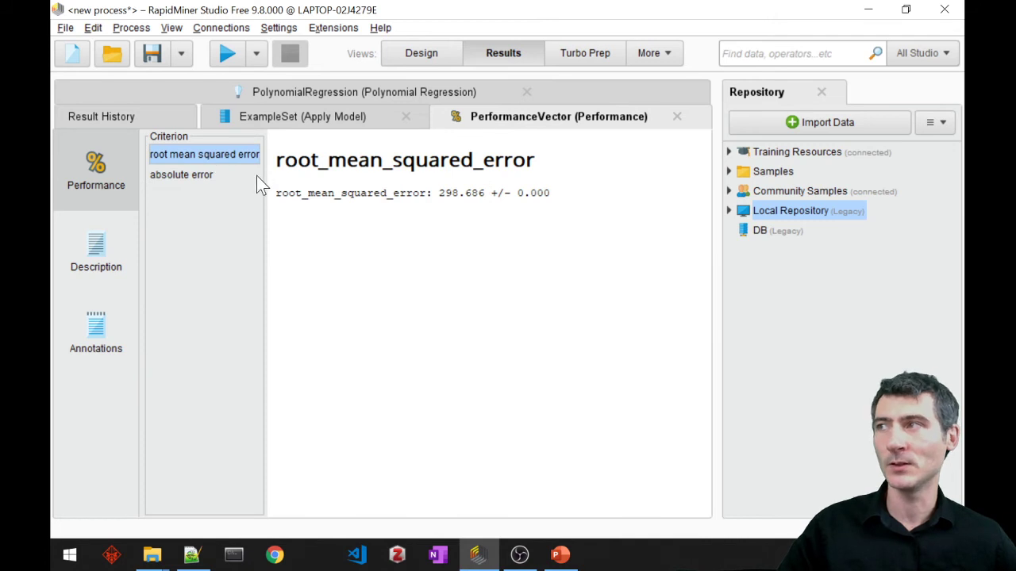
{"action": "left_click", "coordinate": [346, 97]}
{"action": "left_click", "coordinate": [295, 116]}
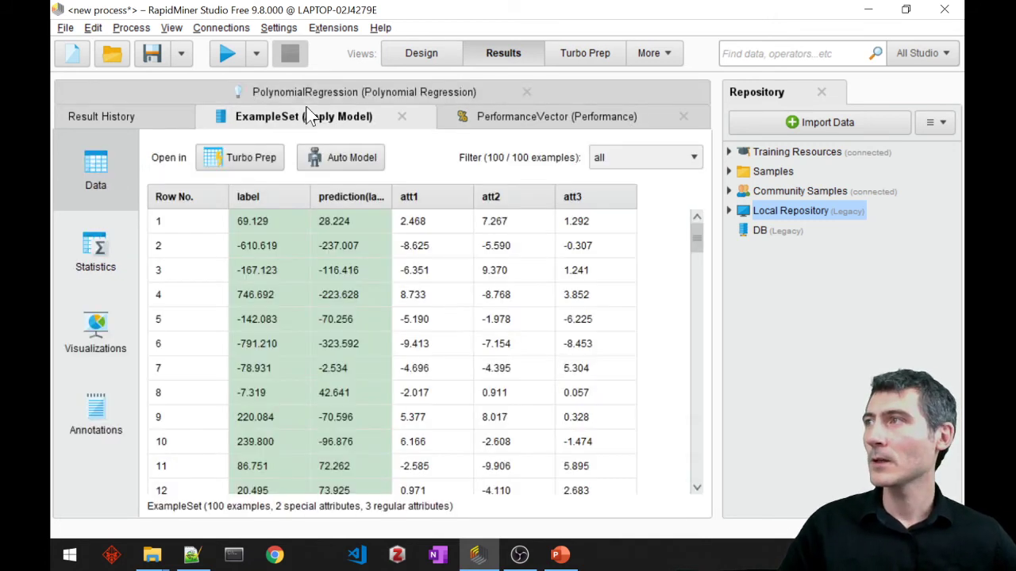
Display the Apply Model ExampleSet as a line chart of label and prediction(label) against att1.
{"action": "left_click", "coordinate": [86, 339]}
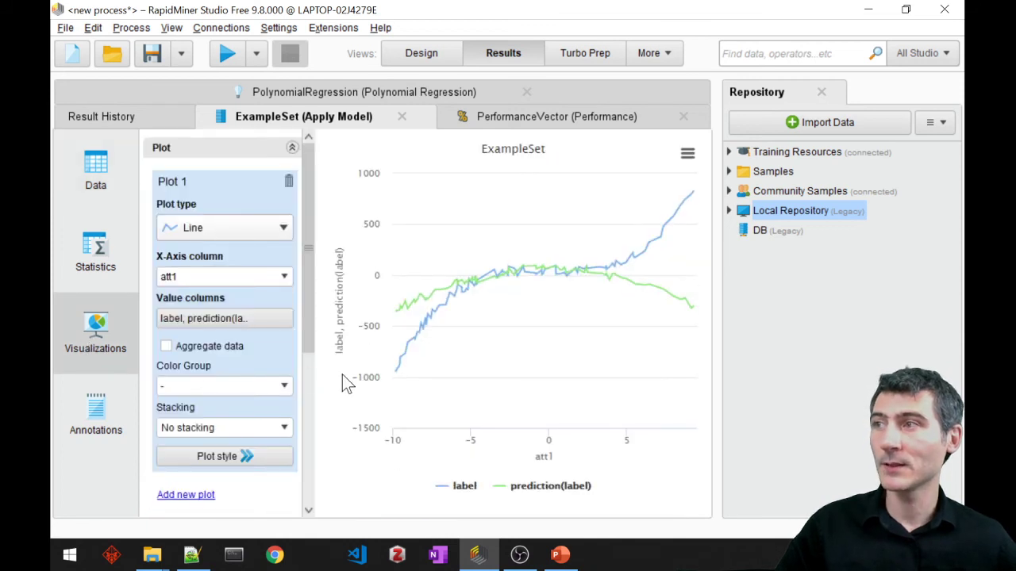